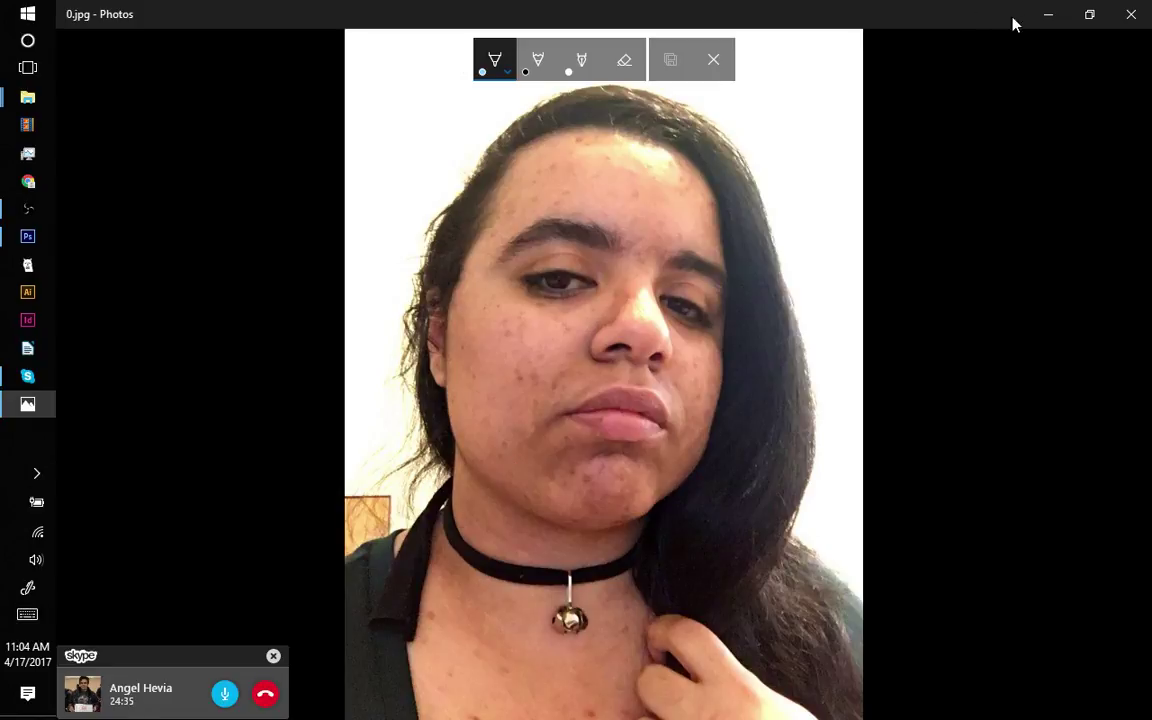
# - Switch to Photoshop, block in the girl's hair in black on Layer 38, and lower the layer's opacity to 37%
pyautogui.click(1047, 22)
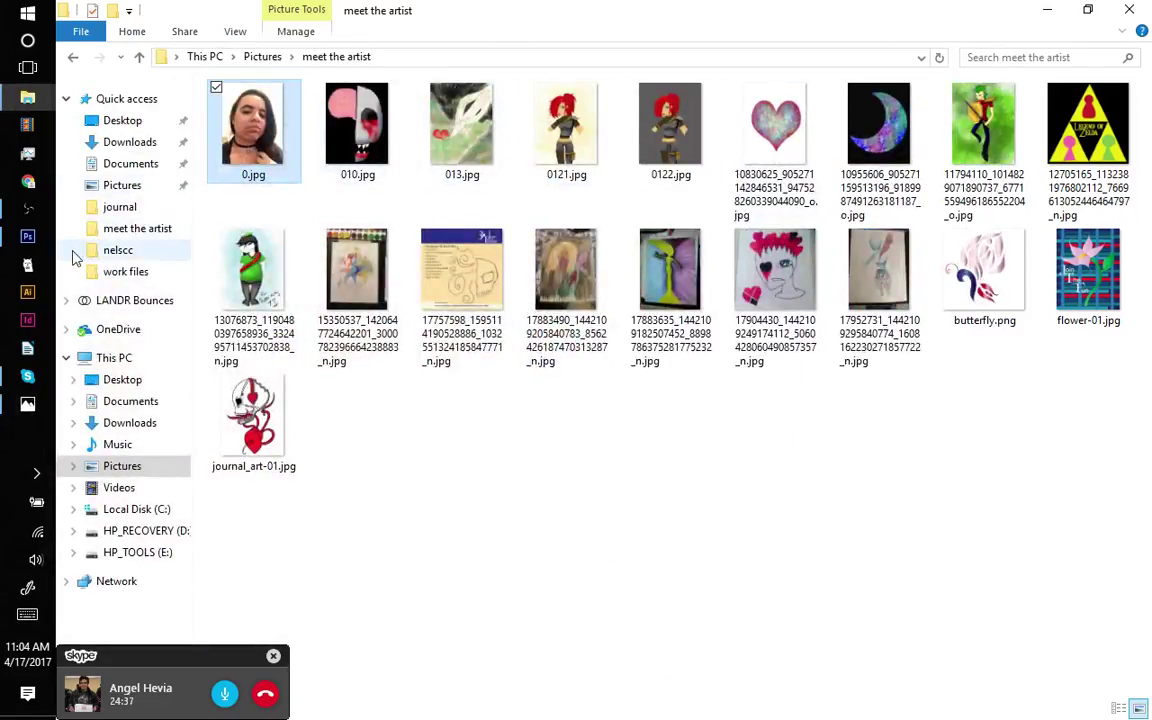
pyautogui.click(28, 236)
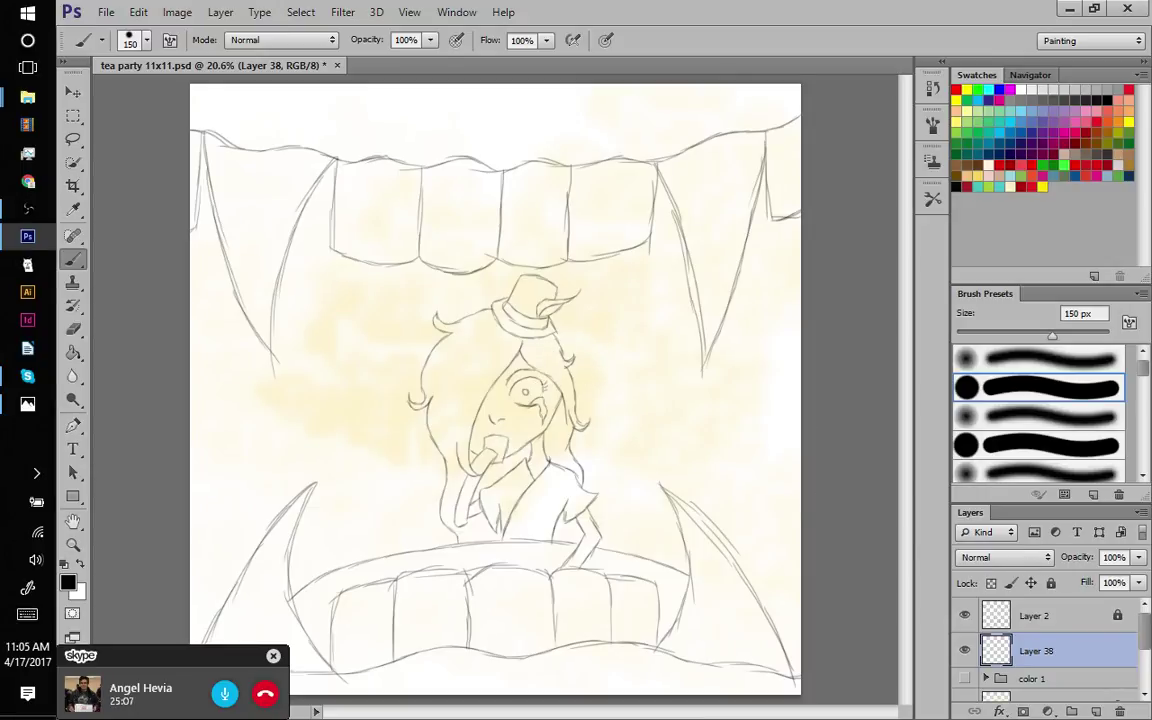
pyautogui.moveTo(495, 330)
pyautogui.mouseDown()
pyautogui.moveTo(440, 325)
pyautogui.moveTo(449, 343)
pyautogui.moveTo(417, 405)
pyautogui.moveTo(471, 348)
pyautogui.moveTo(475, 361)
pyautogui.moveTo(496, 359)
pyautogui.moveTo(497, 371)
pyautogui.moveTo(452, 378)
pyautogui.moveTo(430, 409)
pyautogui.moveTo(436, 438)
pyautogui.moveTo(464, 413)
pyautogui.moveTo(471, 463)
pyautogui.moveTo(445, 478)
pyautogui.moveTo(446, 515)
pyautogui.moveTo(471, 533)
pyautogui.moveTo(459, 537)
pyautogui.moveTo(496, 525)
pyautogui.mouseUp()
pyautogui.moveTo(525, 451)
pyautogui.mouseDown()
pyautogui.moveTo(489, 471)
pyautogui.moveTo(482, 508)
pyautogui.mouseUp()
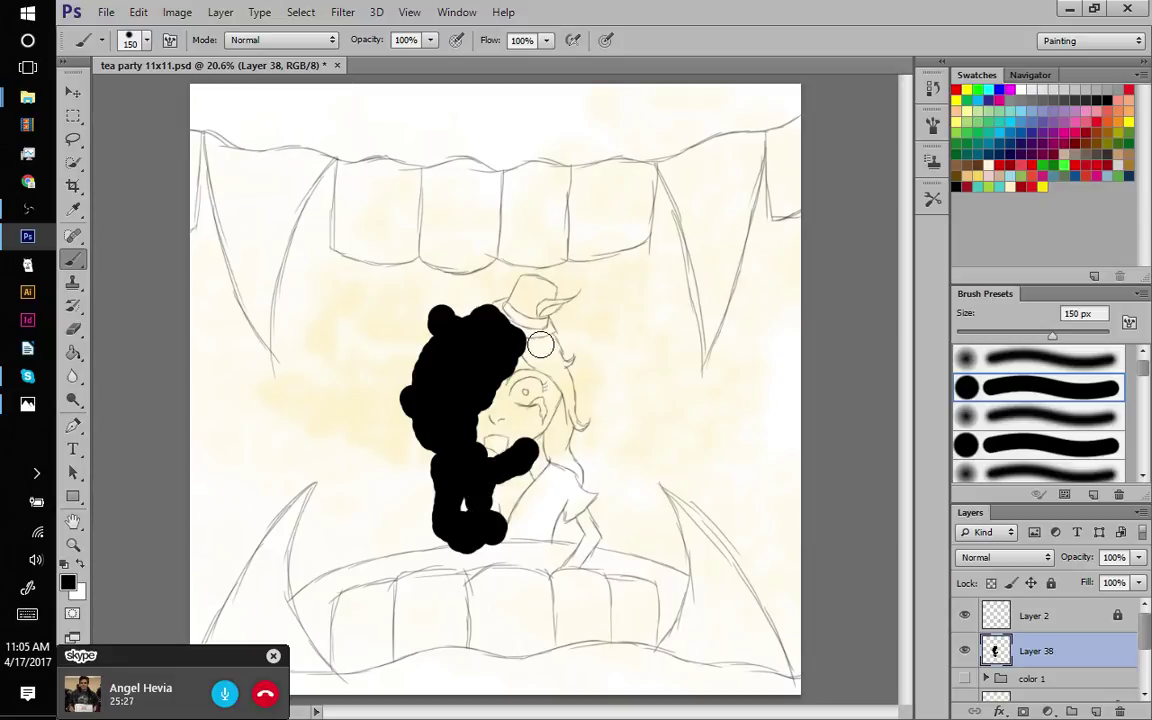
pyautogui.moveTo(485, 312)
pyautogui.mouseDown()
pyautogui.moveTo(567, 364)
pyautogui.moveTo(579, 408)
pyautogui.moveTo(576, 426)
pyautogui.moveTo(559, 431)
pyautogui.moveTo(573, 481)
pyautogui.moveTo(567, 530)
pyautogui.mouseUp()
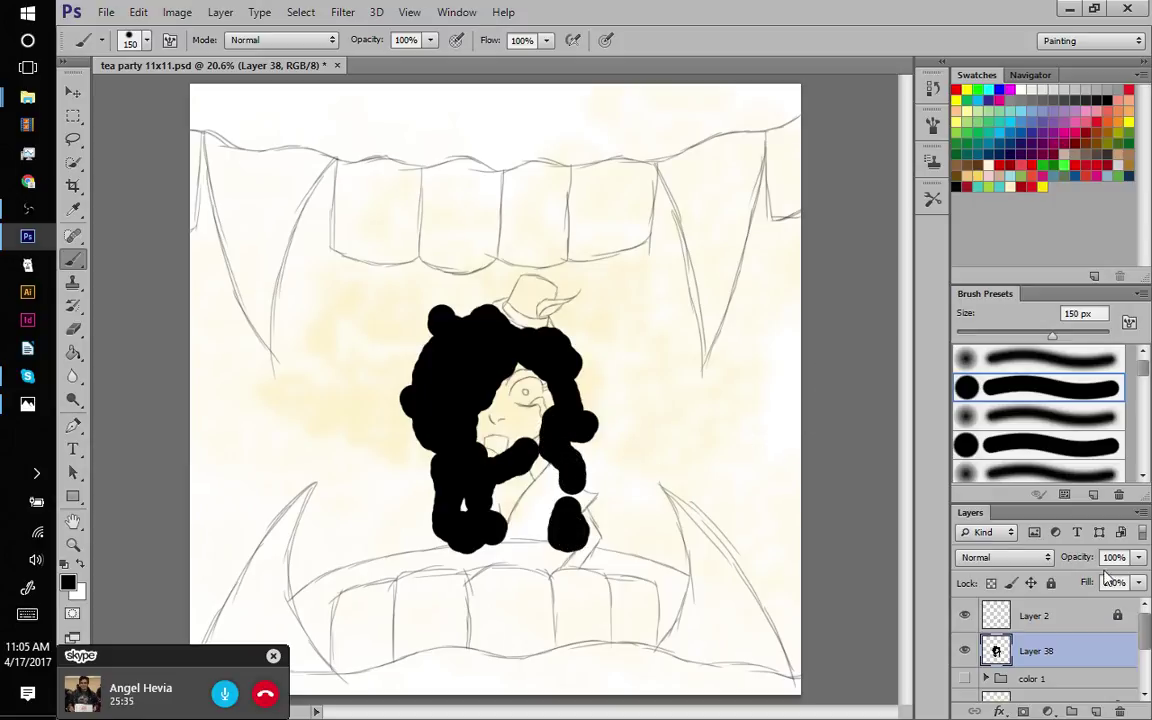
pyautogui.click(1139, 558)
pyautogui.moveTo(1137, 582); pyautogui.dragTo(1083, 583)
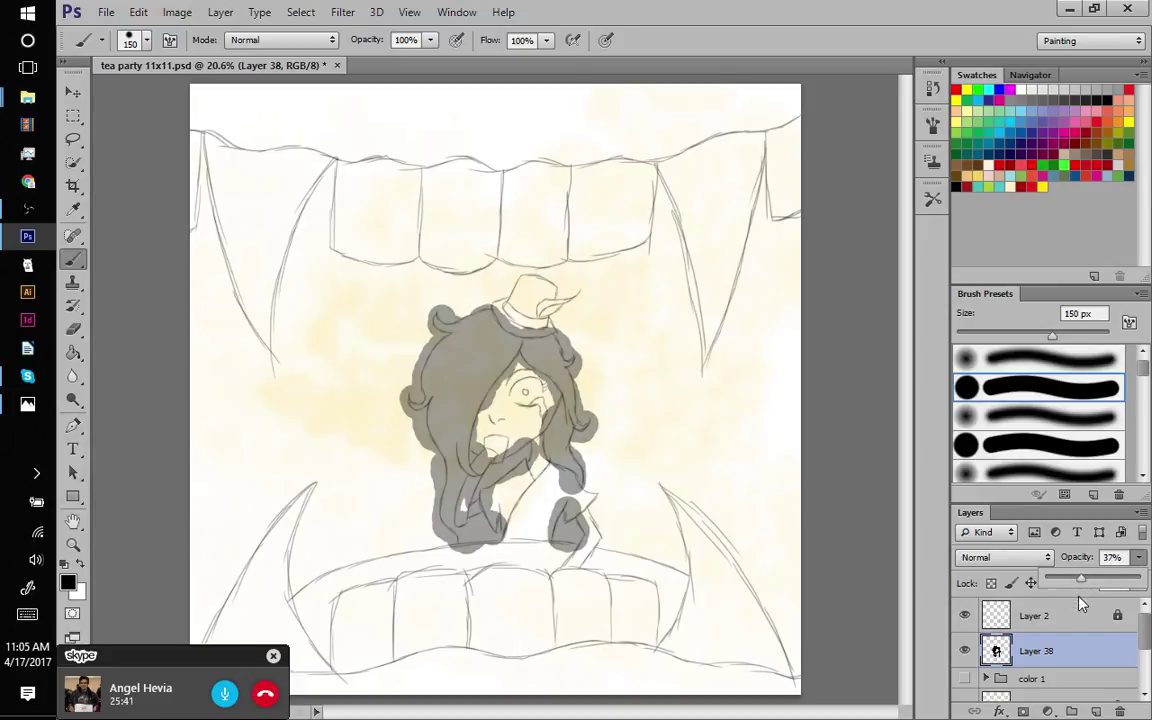
# - Erase the hair colour that covers the hat brim on Layer 38 with a 35 px eraser
pyautogui.click(73, 329)
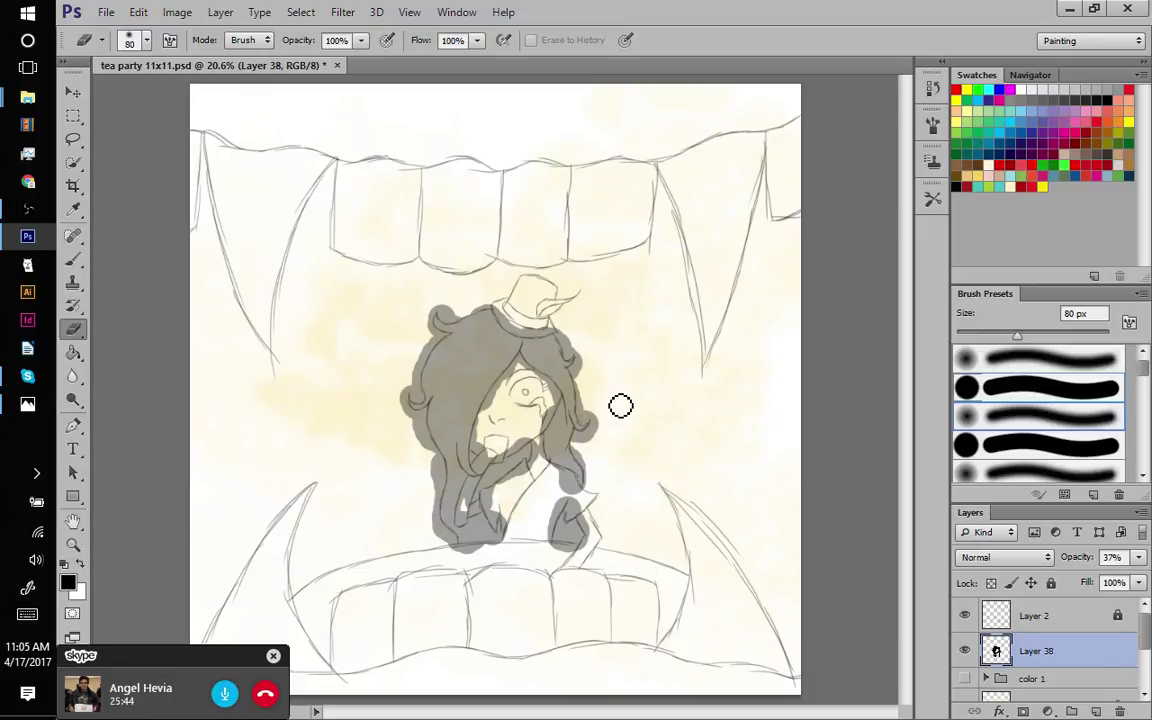
pyautogui.scroll(3, 608, 420)
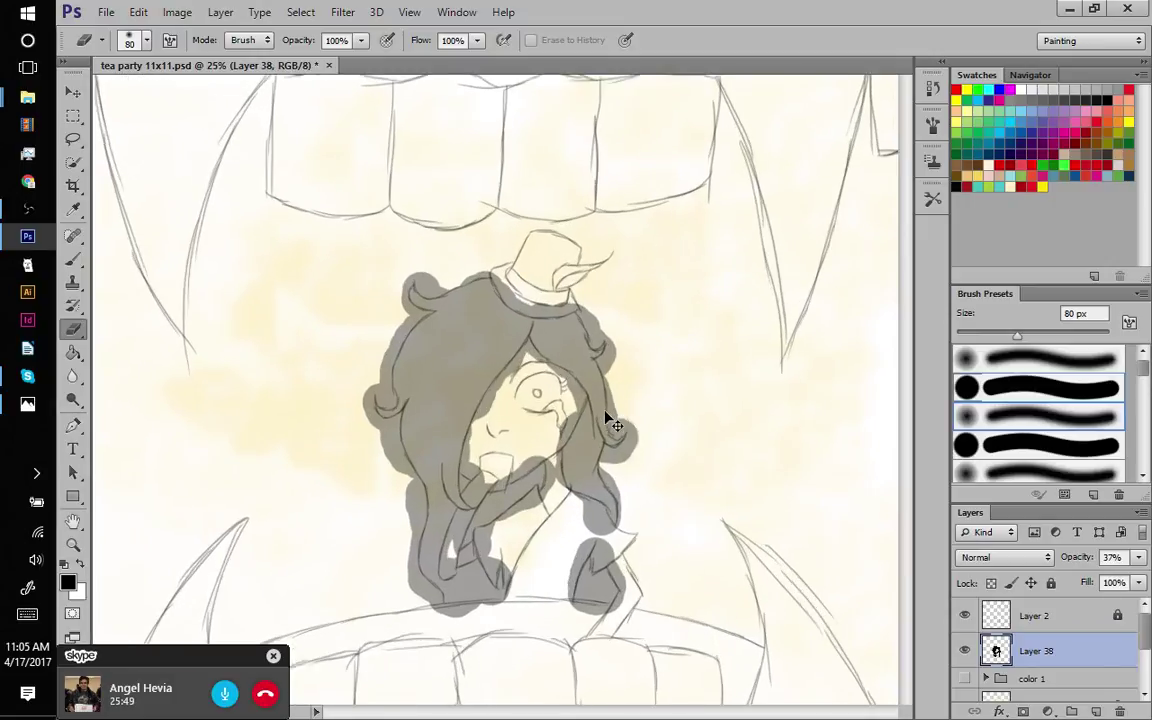
pyautogui.scroll(1, 608, 420)
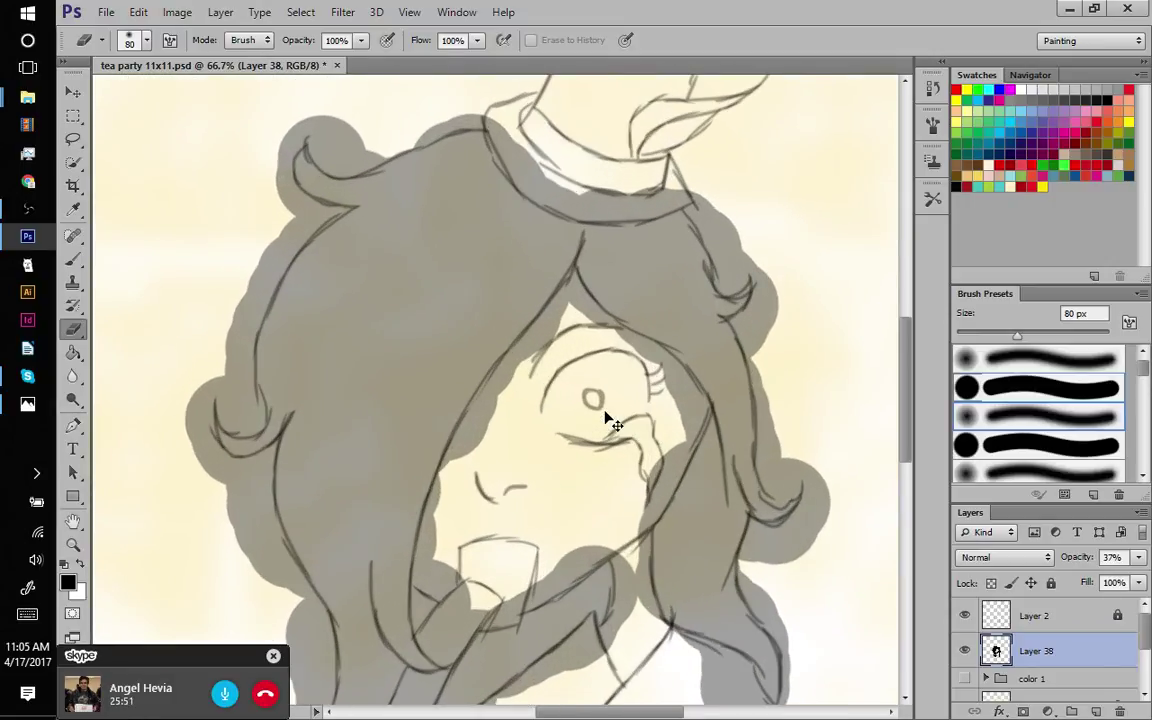
pyautogui.moveTo(610, 280); pyautogui.dragTo(601, 370)
pyautogui.press('[')
pyautogui.press('[')
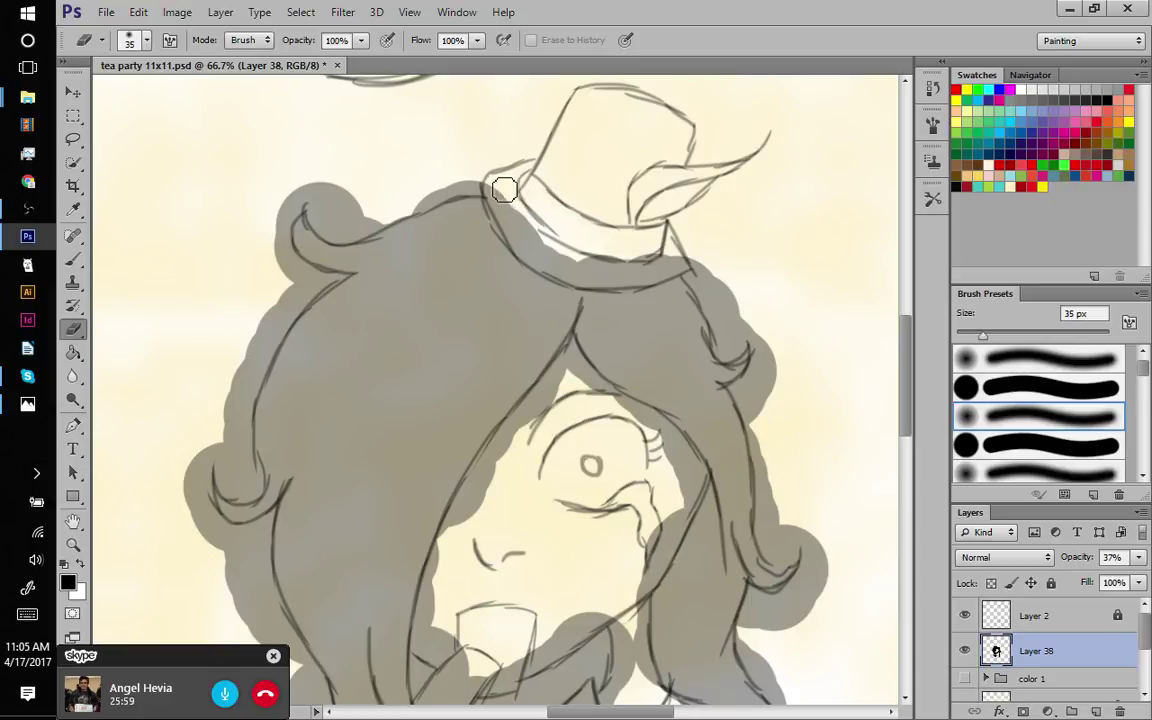
pyautogui.moveTo(498, 192)
pyautogui.mouseDown()
pyautogui.moveTo(522, 218)
pyautogui.moveTo(504, 186)
pyautogui.moveTo(517, 233)
pyautogui.moveTo(497, 184)
pyautogui.moveTo(545, 263)
pyautogui.moveTo(524, 231)
pyautogui.moveTo(523, 248)
pyautogui.moveTo(530, 239)
pyautogui.moveTo(514, 230)
pyautogui.moveTo(558, 281)
pyautogui.moveTo(553, 257)
pyautogui.moveTo(528, 237)
pyautogui.moveTo(553, 252)
pyautogui.moveTo(599, 235)
pyautogui.moveTo(531, 226)
pyautogui.moveTo(535, 245)
pyautogui.moveTo(521, 227)
pyautogui.moveTo(573, 244)
pyautogui.moveTo(565, 255)
pyautogui.moveTo(602, 259)
pyautogui.moveTo(550, 259)
pyautogui.moveTo(570, 274)
pyautogui.moveTo(630, 287)
pyautogui.moveTo(580, 287)
pyautogui.moveTo(642, 284)
pyautogui.moveTo(669, 269)
pyautogui.moveTo(588, 267)
pyautogui.moveTo(657, 270)
pyautogui.moveTo(698, 256)
pyautogui.moveTo(637, 283)
pyautogui.moveTo(693, 263)
pyautogui.moveTo(662, 278)
pyautogui.mouseUp()
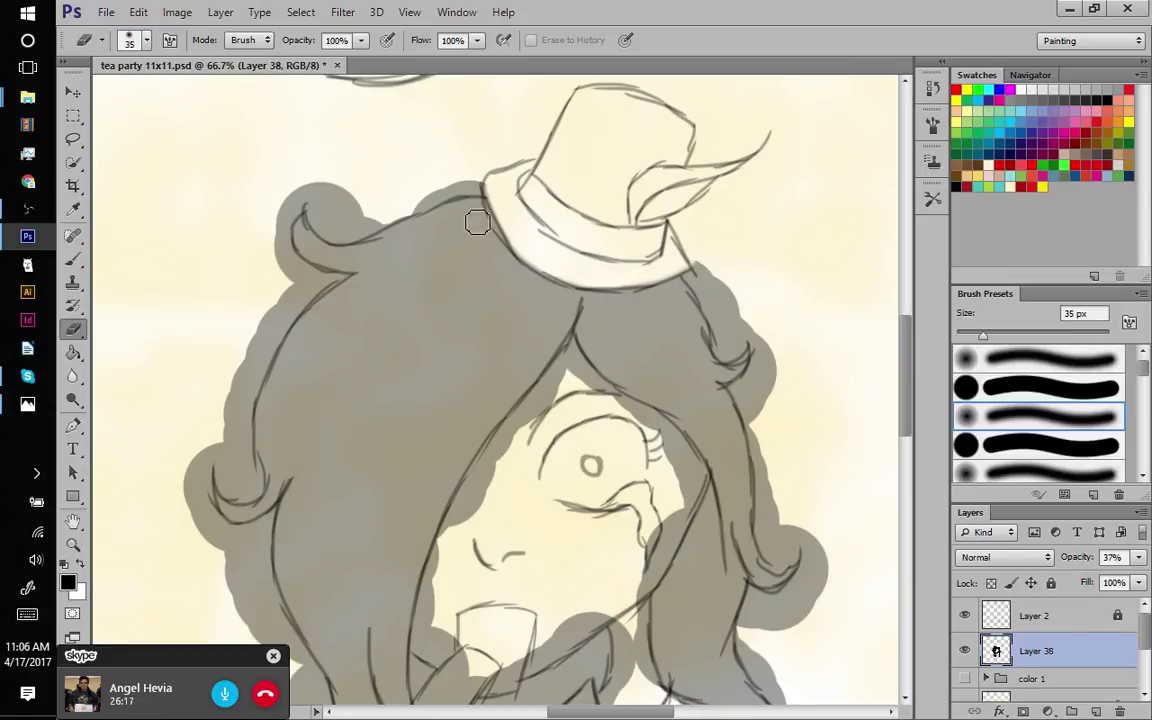
# - Erase the overflow outside the hair's top and upper-left outline, reducing the eraser to 20 px around the upper curl
pyautogui.moveTo(496, 188); pyautogui.dragTo(478, 199)
pyautogui.moveTo(477, 199)
pyautogui.mouseDown()
pyautogui.moveTo(354, 240)
pyautogui.moveTo(338, 231)
pyautogui.moveTo(356, 229)
pyautogui.moveTo(344, 241)
pyautogui.moveTo(340, 230)
pyautogui.moveTo(353, 242)
pyautogui.moveTo(335, 210)
pyautogui.moveTo(354, 226)
pyautogui.moveTo(346, 238)
pyautogui.moveTo(317, 216)
pyautogui.moveTo(323, 193)
pyautogui.moveTo(326, 233)
pyautogui.moveTo(356, 222)
pyautogui.moveTo(334, 221)
pyautogui.moveTo(330, 200)
pyautogui.moveTo(356, 202)
pyautogui.moveTo(351, 222)
pyautogui.moveTo(372, 218)
pyautogui.moveTo(355, 229)
pyautogui.moveTo(338, 221)
pyautogui.moveTo(386, 219)
pyautogui.moveTo(425, 235)
pyautogui.moveTo(407, 258)
pyautogui.moveTo(429, 215)
pyautogui.moveTo(328, 184)
pyautogui.moveTo(304, 207)
pyautogui.moveTo(316, 189)
pyautogui.moveTo(291, 205)
pyautogui.moveTo(287, 228)
pyautogui.moveTo(319, 202)
pyautogui.moveTo(285, 234)
pyautogui.moveTo(294, 220)
pyautogui.moveTo(285, 278)
pyautogui.moveTo(296, 261)
pyautogui.moveTo(304, 311)
pyautogui.mouseUp()
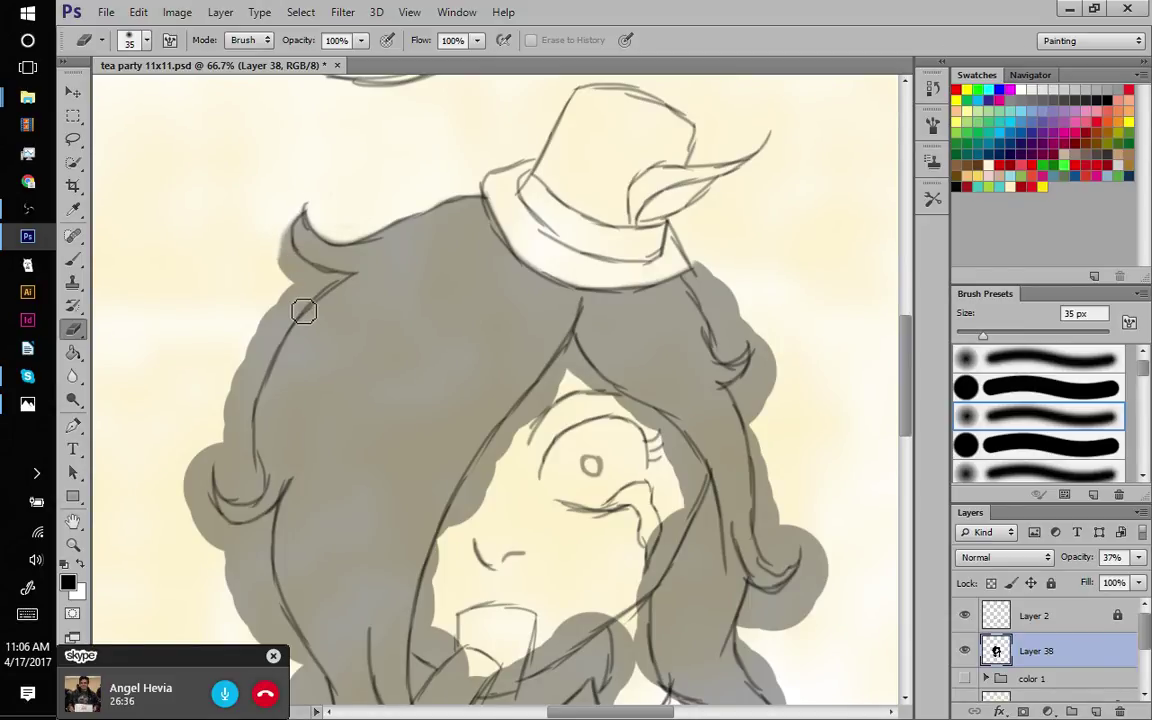
pyautogui.press('[')
pyautogui.press('[')
pyautogui.press('[')
pyautogui.moveTo(341, 277)
pyautogui.mouseDown()
pyautogui.moveTo(301, 229)
pyautogui.moveTo(293, 265)
pyautogui.moveTo(305, 263)
pyautogui.moveTo(279, 242)
pyautogui.moveTo(302, 269)
pyautogui.moveTo(288, 249)
pyautogui.moveTo(298, 283)
pyautogui.moveTo(305, 267)
pyautogui.mouseUp()
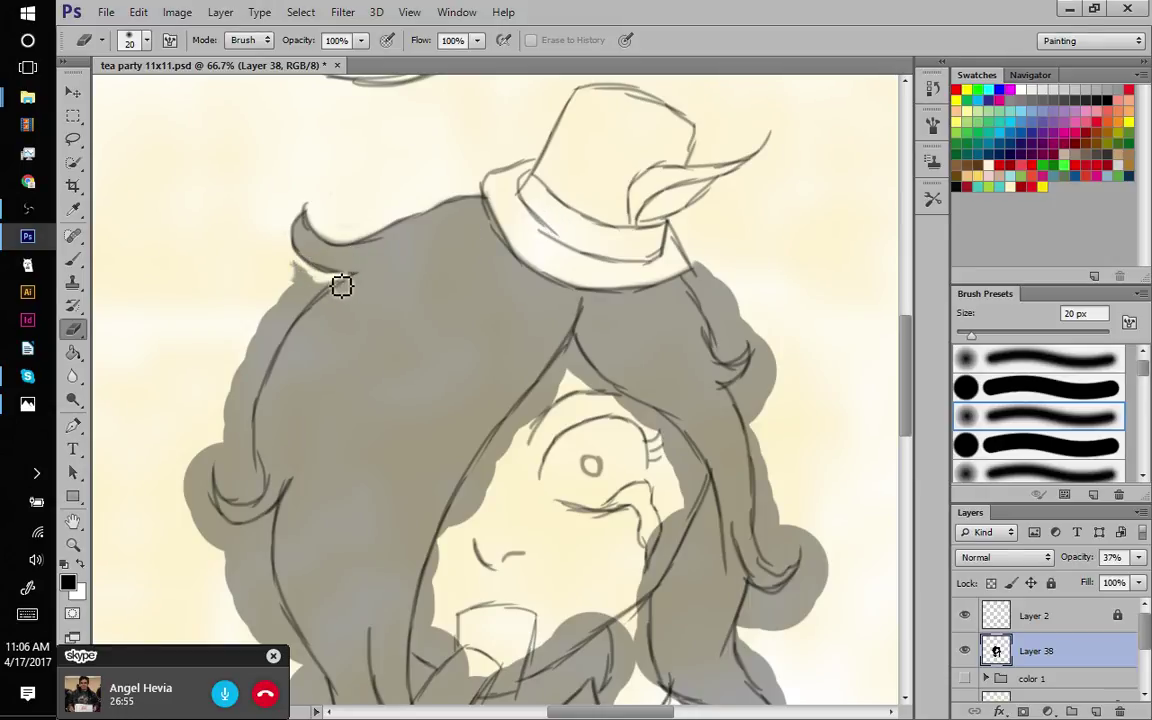
pyautogui.moveTo(347, 287)
pyautogui.mouseDown()
pyautogui.moveTo(289, 346)
pyautogui.moveTo(317, 310)
pyautogui.moveTo(269, 393)
pyautogui.moveTo(295, 337)
pyautogui.moveTo(258, 404)
pyautogui.moveTo(278, 372)
pyautogui.moveTo(253, 418)
pyautogui.moveTo(263, 392)
pyautogui.moveTo(251, 442)
pyautogui.moveTo(266, 387)
pyautogui.moveTo(259, 476)
pyautogui.moveTo(255, 457)
pyautogui.moveTo(266, 500)
pyautogui.moveTo(220, 461)
pyautogui.moveTo(244, 500)
pyautogui.moveTo(232, 493)
pyautogui.moveTo(257, 504)
pyautogui.moveTo(263, 491)
pyautogui.moveTo(256, 510)
pyautogui.moveTo(262, 485)
pyautogui.moveTo(261, 500)
pyautogui.moveTo(242, 451)
pyautogui.moveTo(231, 486)
pyautogui.moveTo(254, 490)
pyautogui.moveTo(253, 502)
pyautogui.moveTo(238, 498)
pyautogui.moveTo(232, 489)
pyautogui.moveTo(251, 504)
pyautogui.moveTo(232, 450)
pyautogui.mouseUp()
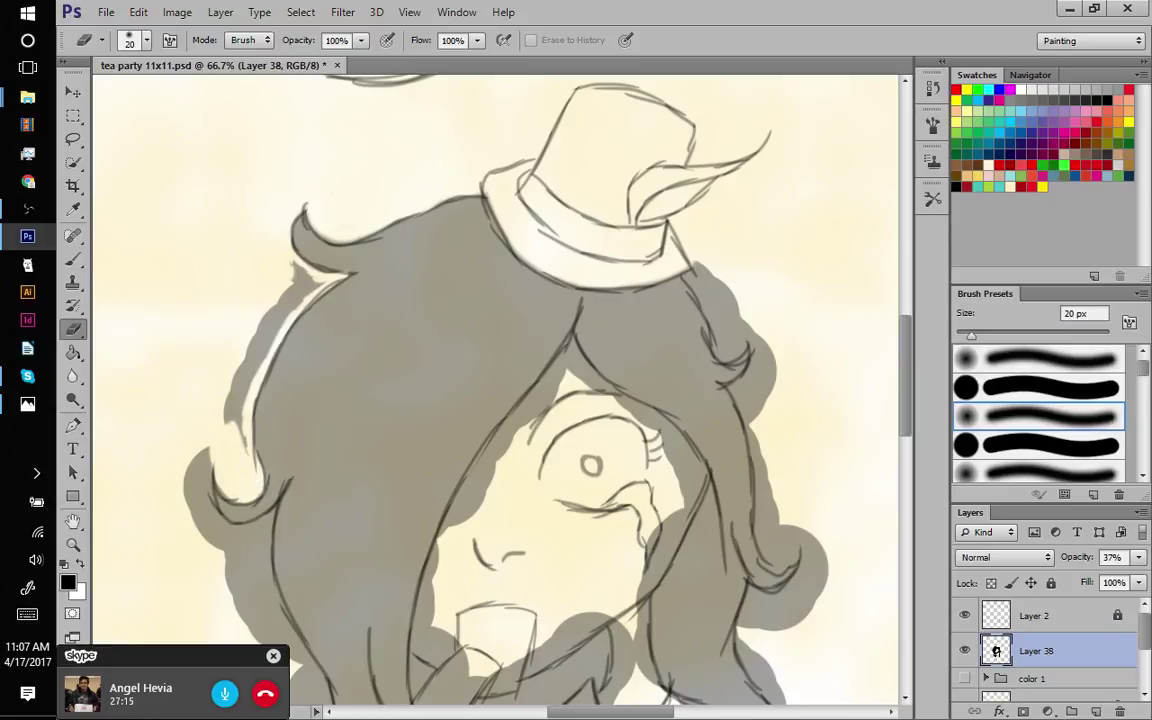
pyautogui.moveTo(280, 295)
pyautogui.mouseDown()
pyautogui.moveTo(319, 303)
pyautogui.moveTo(329, 293)
pyautogui.moveTo(303, 278)
pyautogui.moveTo(275, 324)
pyautogui.moveTo(311, 309)
pyautogui.moveTo(270, 347)
pyautogui.moveTo(237, 415)
pyautogui.moveTo(234, 391)
pyautogui.moveTo(231, 432)
pyautogui.moveTo(265, 370)
pyautogui.moveTo(249, 447)
pyautogui.moveTo(275, 427)
pyautogui.mouseUp()
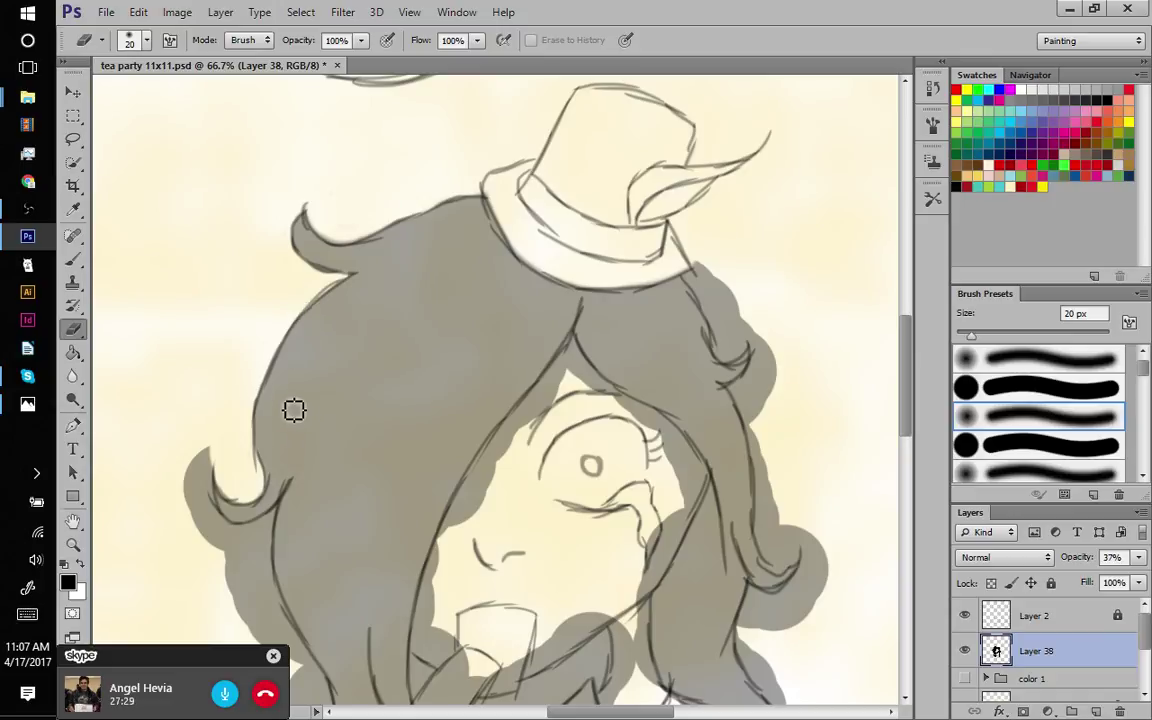
# - Erase the overflow around the lower-left curl and the hair edge just beneath it
pyautogui.moveTo(242, 447); pyautogui.dragTo(310, 249)
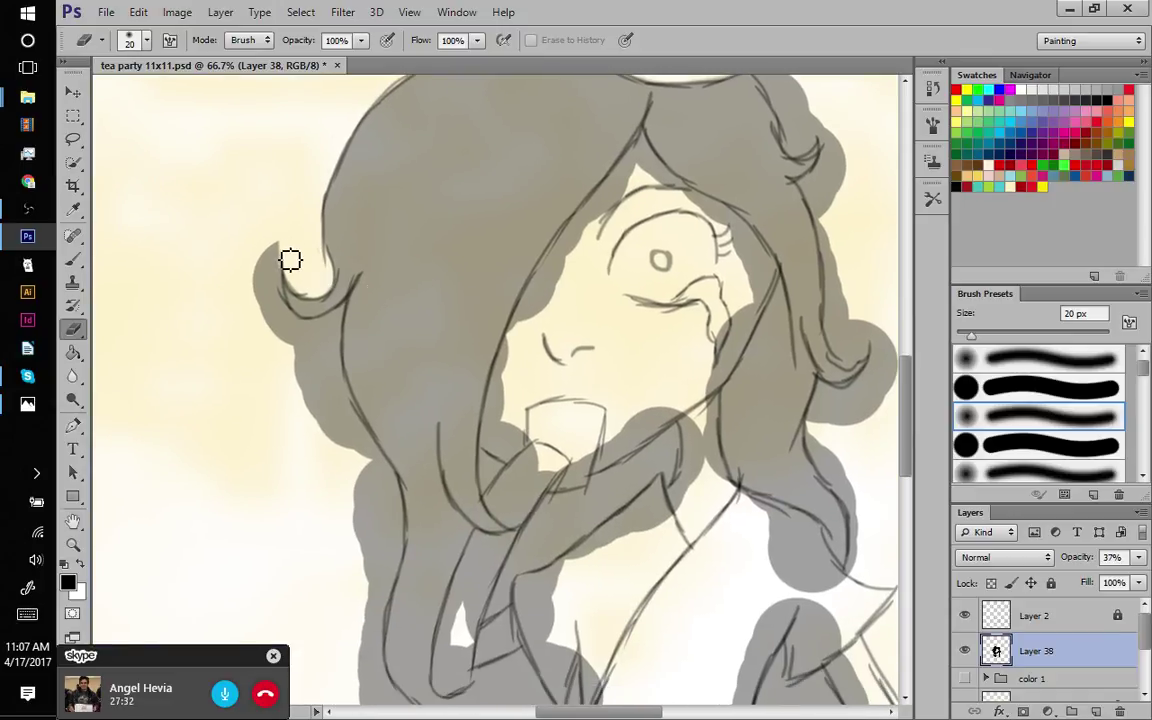
pyautogui.moveTo(272, 297)
pyautogui.mouseDown()
pyautogui.moveTo(285, 267)
pyautogui.moveTo(284, 312)
pyautogui.mouseUp()
pyautogui.moveTo(284, 312)
pyautogui.mouseDown()
pyautogui.moveTo(283, 294)
pyautogui.moveTo(334, 327)
pyautogui.moveTo(311, 334)
pyautogui.moveTo(354, 314)
pyautogui.mouseUp()
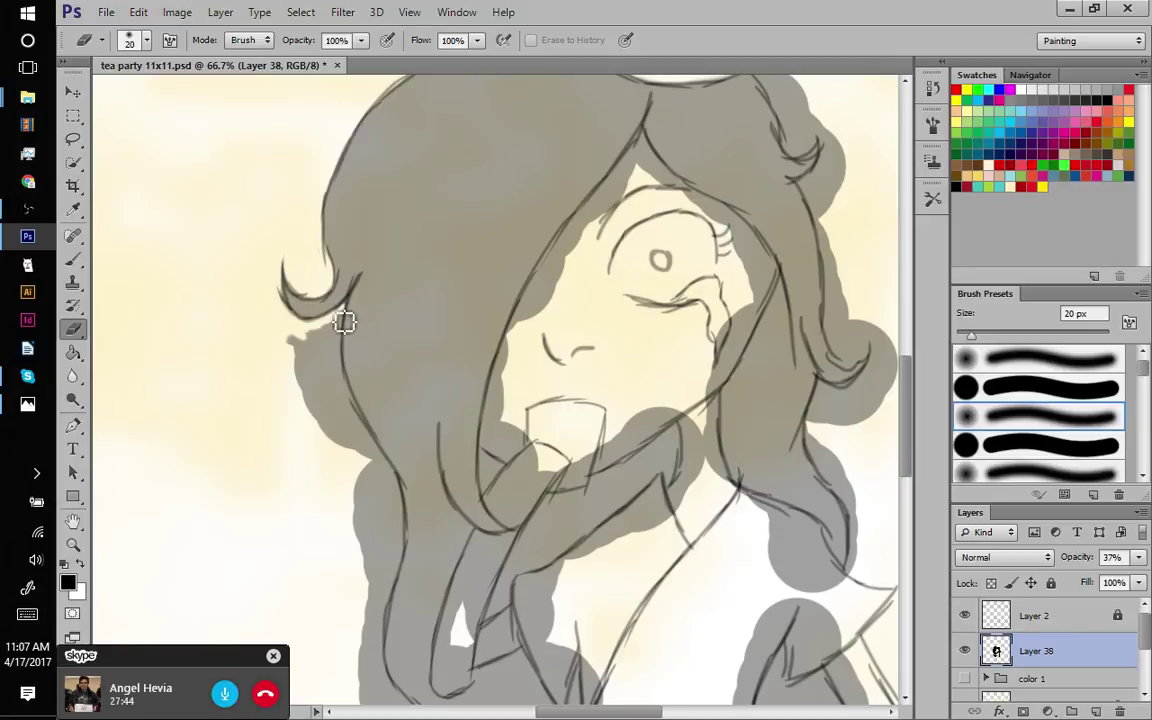
pyautogui.moveTo(325, 332)
pyautogui.mouseDown()
pyautogui.moveTo(315, 329)
pyautogui.moveTo(345, 321)
pyautogui.moveTo(350, 357)
pyautogui.moveTo(345, 327)
pyautogui.moveTo(330, 333)
pyautogui.moveTo(303, 406)
pyautogui.moveTo(323, 357)
pyautogui.moveTo(298, 335)
pyautogui.mouseUp()
# - Switch to the "meet the artist" folder in File Explorer and show an enlarged preview of the yellow figure painting
pyautogui.moveTo(28, 97)
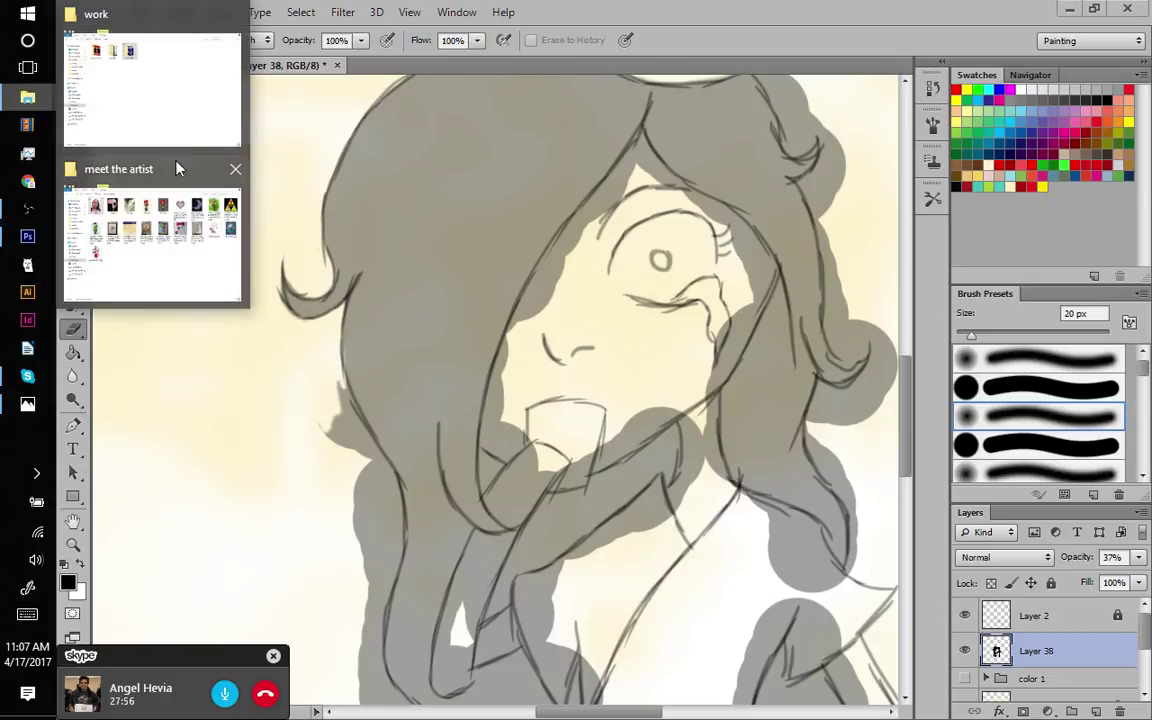
pyautogui.click(176, 169)
pyautogui.click(675, 285)
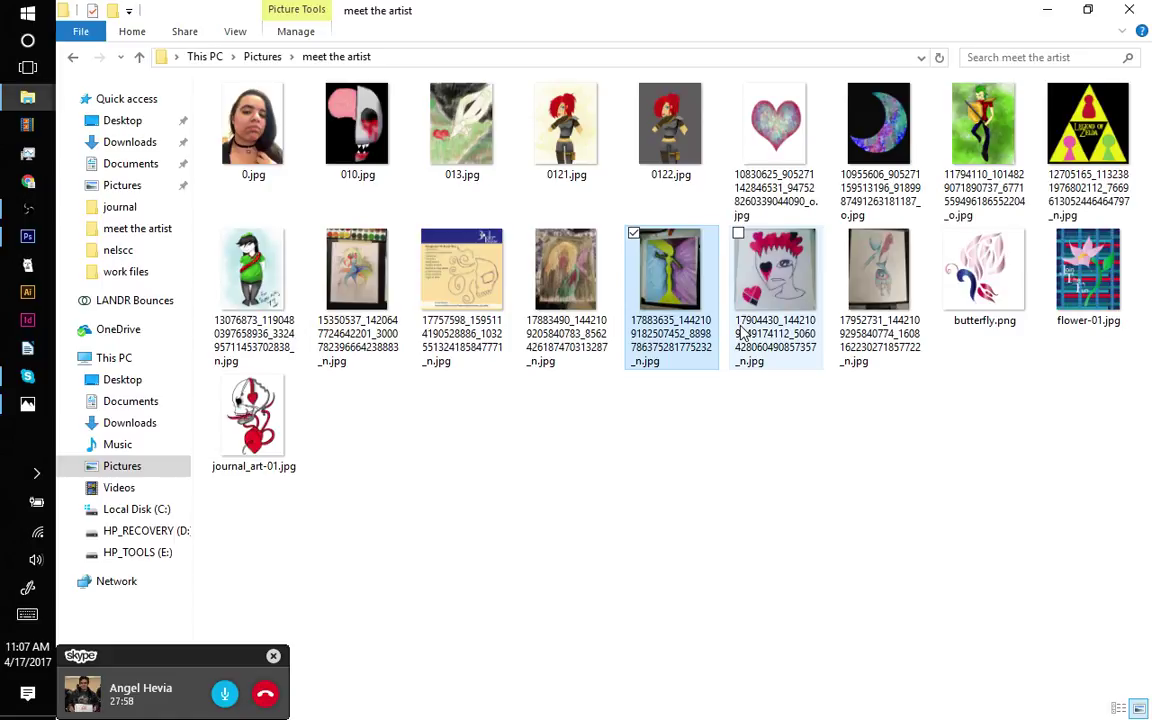
pyautogui.click(235, 31)
pyautogui.click(160, 62)
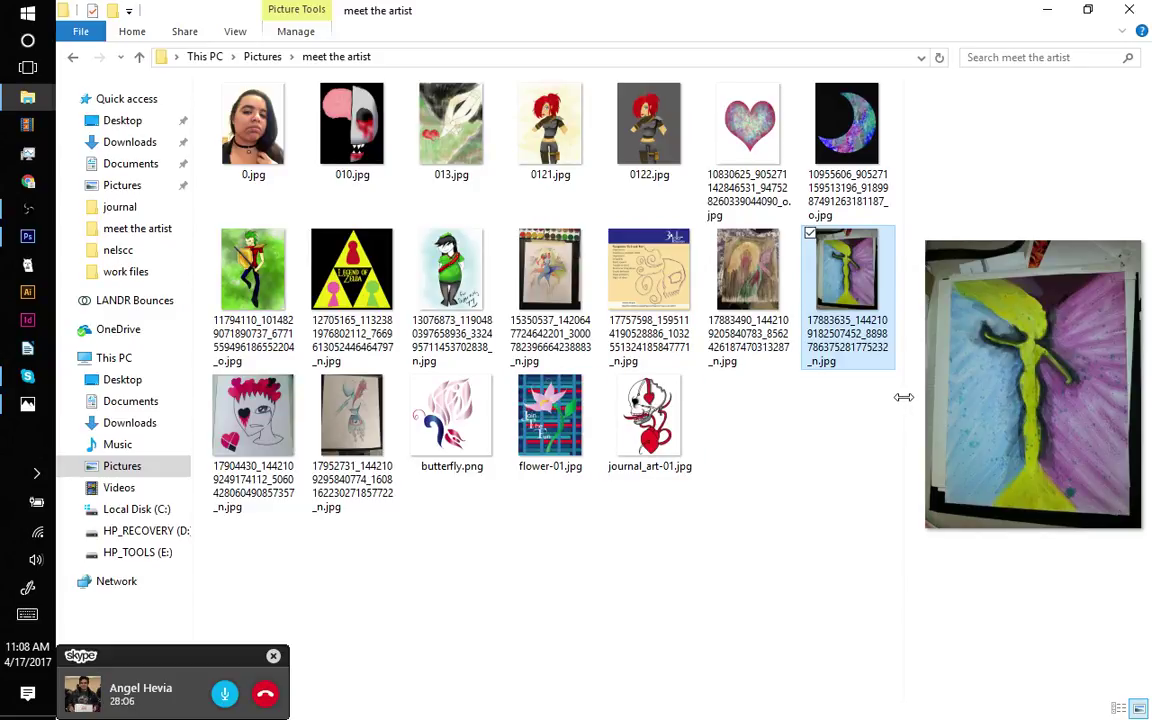
pyautogui.moveTo(903, 397); pyautogui.dragTo(427, 372)
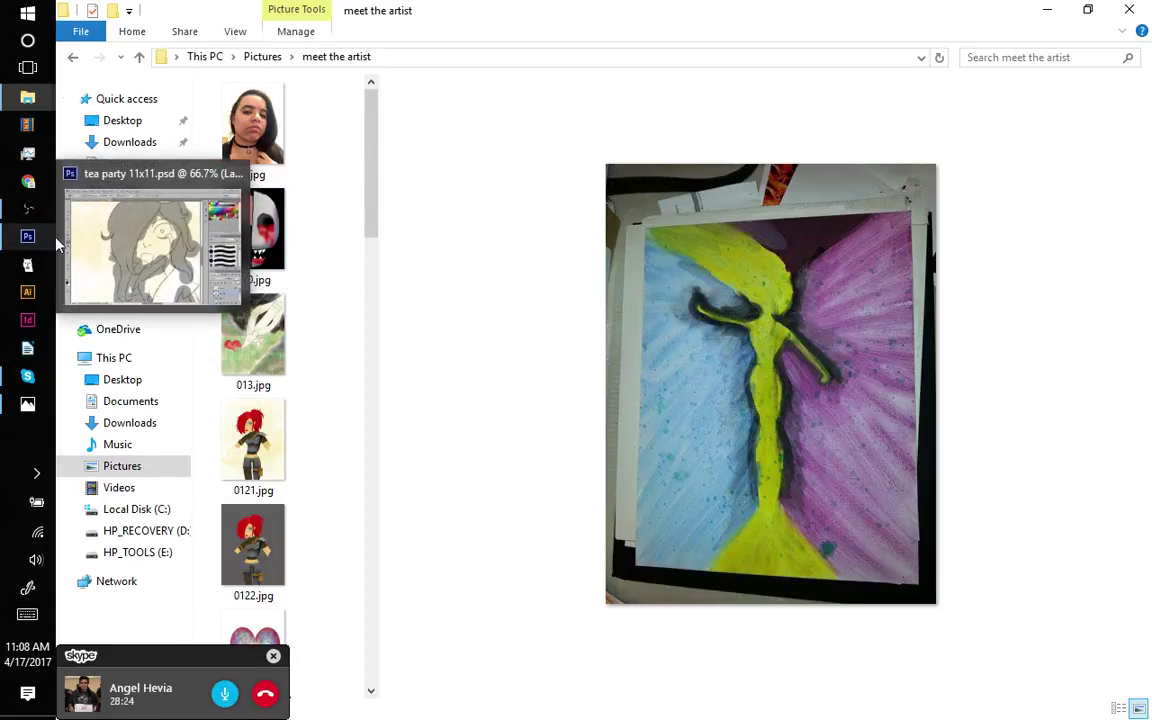
# - Return to Photoshop and erase the overflow along the hair's left outline down to the table edge
pyautogui.click(56, 243)
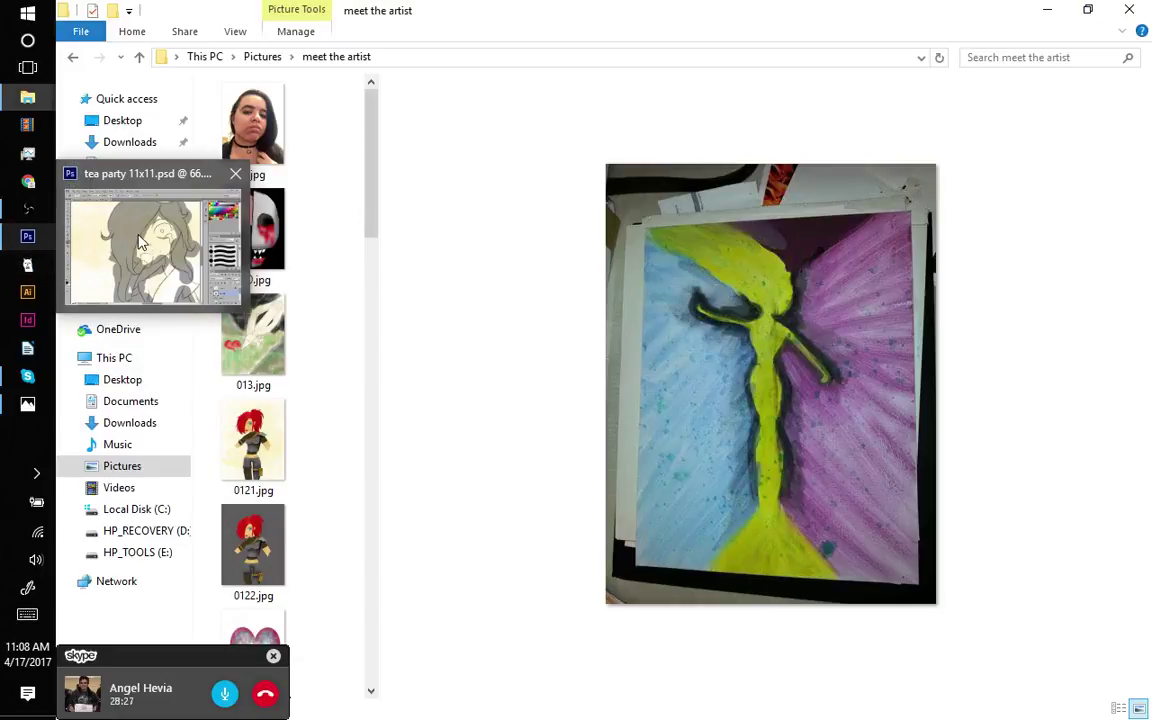
pyautogui.click(143, 241)
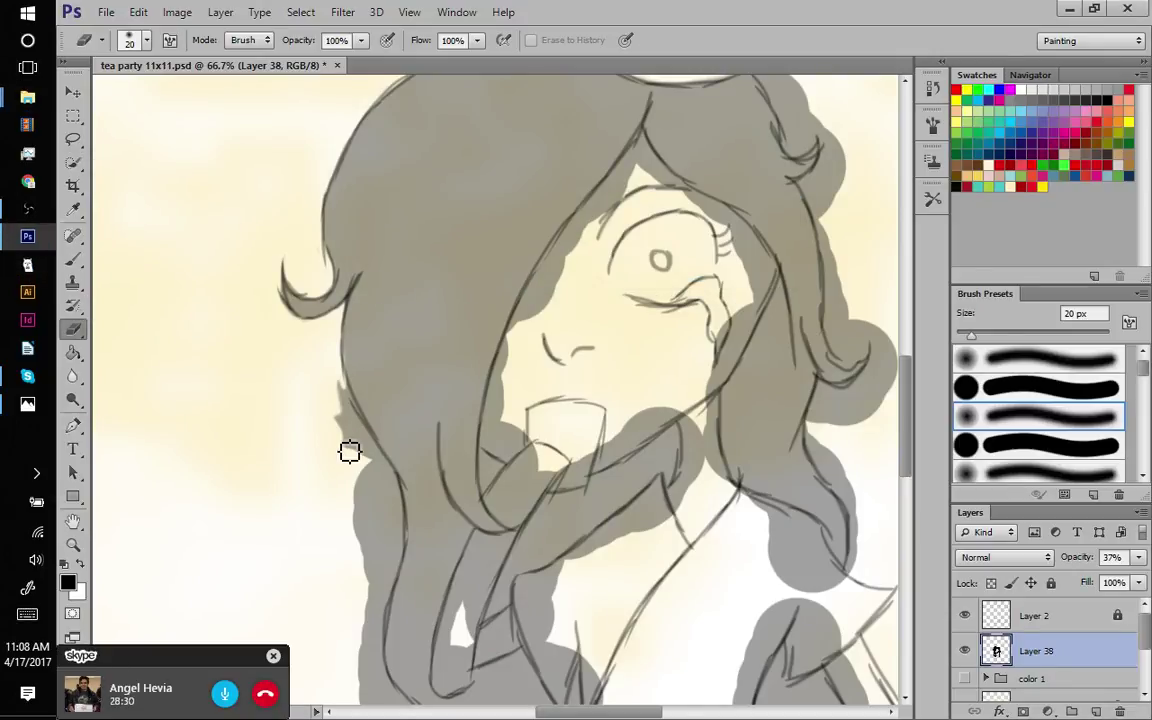
pyautogui.moveTo(349, 452)
pyautogui.mouseDown()
pyautogui.moveTo(360, 452)
pyautogui.moveTo(365, 419)
pyautogui.moveTo(345, 393)
pyautogui.moveTo(371, 470)
pyautogui.moveTo(385, 476)
pyautogui.moveTo(372, 456)
pyautogui.moveTo(393, 489)
pyautogui.moveTo(386, 476)
pyautogui.moveTo(400, 533)
pyautogui.moveTo(396, 509)
pyautogui.moveTo(383, 527)
pyautogui.moveTo(375, 509)
pyautogui.moveTo(362, 535)
pyautogui.moveTo(391, 496)
pyautogui.moveTo(378, 529)
pyautogui.mouseUp()
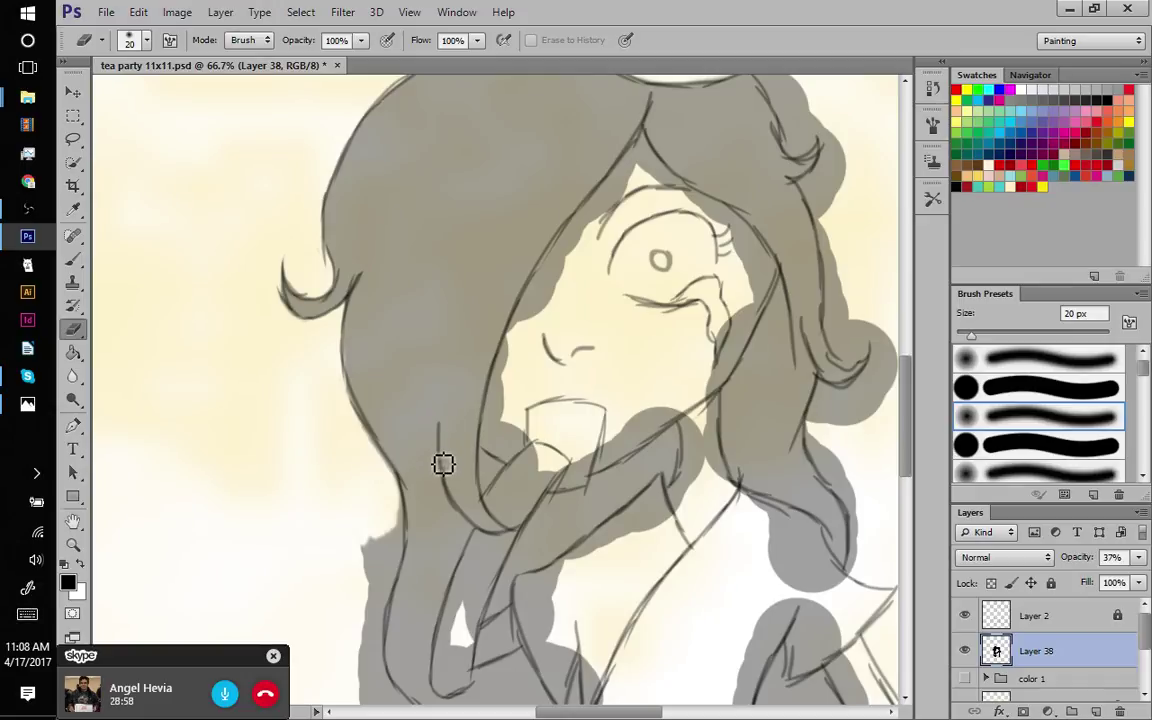
pyautogui.moveTo(434, 463); pyautogui.dragTo(422, 327)
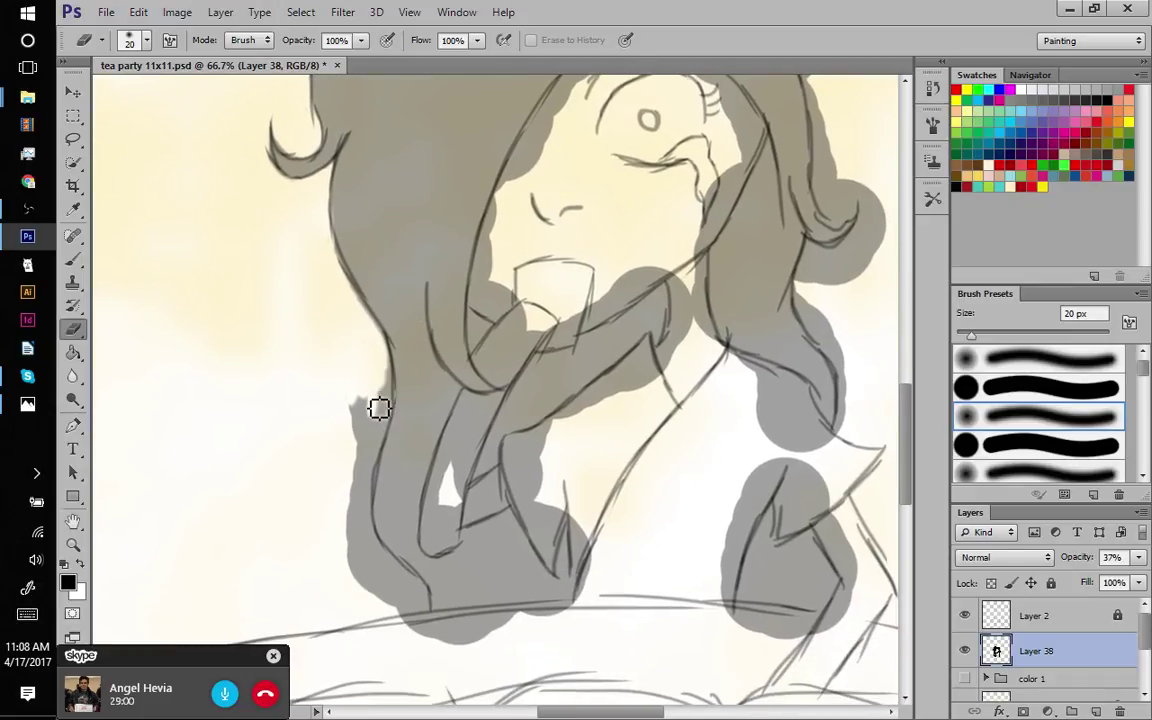
pyautogui.moveTo(366, 427)
pyautogui.mouseDown()
pyautogui.moveTo(351, 430)
pyautogui.moveTo(380, 406)
pyautogui.moveTo(383, 424)
pyautogui.moveTo(391, 384)
pyautogui.moveTo(375, 468)
pyautogui.moveTo(391, 437)
pyautogui.moveTo(378, 468)
pyautogui.moveTo(374, 439)
pyautogui.moveTo(365, 465)
pyautogui.moveTo(366, 549)
pyautogui.mouseUp()
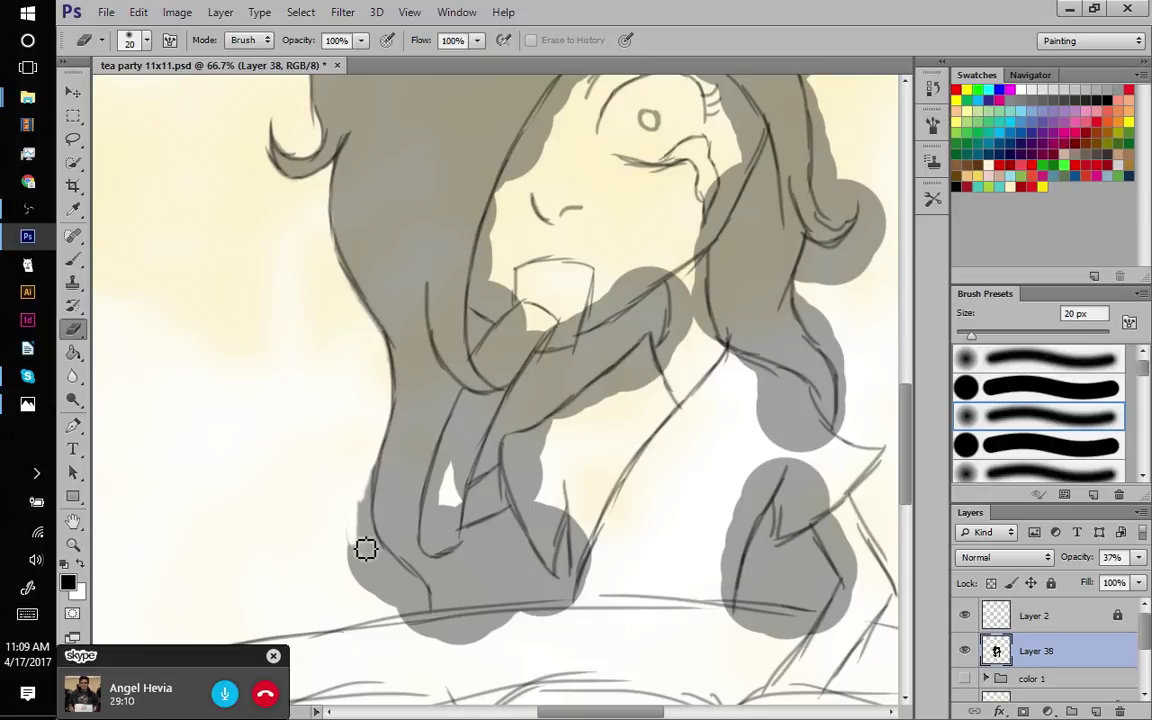
pyautogui.moveTo(375, 497)
pyautogui.mouseDown()
pyautogui.moveTo(384, 568)
pyautogui.moveTo(376, 554)
pyautogui.moveTo(368, 592)
pyautogui.moveTo(369, 570)
pyautogui.moveTo(413, 625)
pyautogui.moveTo(383, 556)
pyautogui.moveTo(435, 612)
pyautogui.moveTo(423, 634)
pyautogui.moveTo(413, 615)
pyautogui.moveTo(425, 646)
pyautogui.mouseUp()
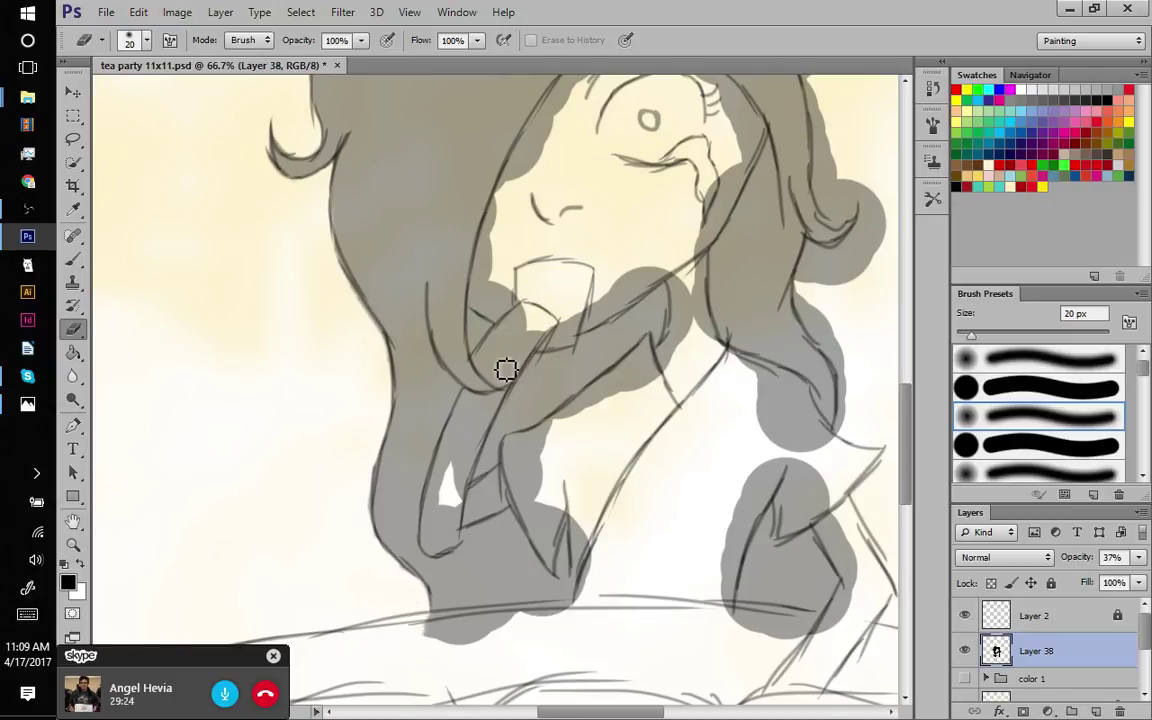
# - Erase the hair colour from the raised hand, forearm, sleeve, neck and chest
pyautogui.moveTo(505, 370)
pyautogui.mouseDown()
pyautogui.moveTo(542, 316)
pyautogui.moveTo(486, 368)
pyautogui.moveTo(503, 386)
pyautogui.moveTo(506, 359)
pyautogui.moveTo(541, 355)
pyautogui.moveTo(514, 380)
pyautogui.moveTo(529, 357)
pyautogui.mouseUp()
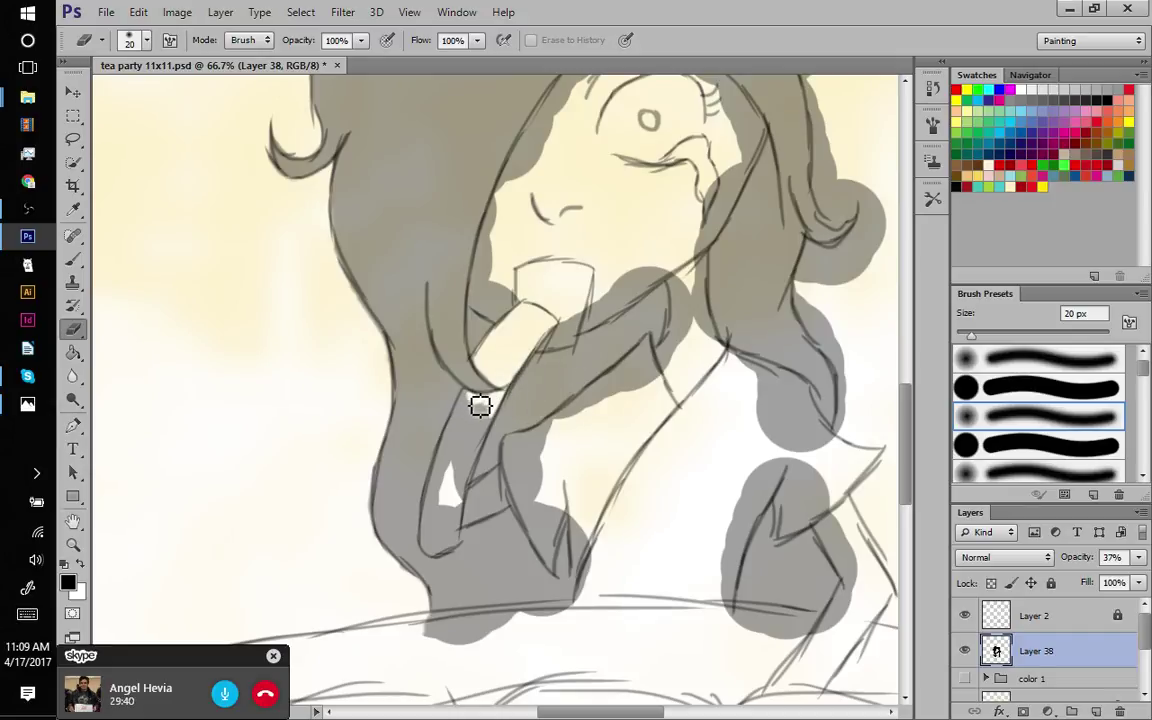
pyautogui.moveTo(462, 408)
pyautogui.mouseDown()
pyautogui.moveTo(463, 435)
pyautogui.moveTo(478, 411)
pyautogui.moveTo(489, 411)
pyautogui.moveTo(489, 435)
pyautogui.moveTo(496, 422)
pyautogui.moveTo(469, 509)
pyautogui.moveTo(458, 441)
pyautogui.moveTo(433, 542)
pyautogui.moveTo(463, 522)
pyautogui.moveTo(450, 550)
pyautogui.moveTo(507, 478)
pyautogui.moveTo(473, 507)
pyautogui.moveTo(507, 489)
pyautogui.moveTo(488, 509)
pyautogui.moveTo(512, 512)
pyautogui.moveTo(470, 535)
pyautogui.moveTo(564, 427)
pyautogui.mouseUp()
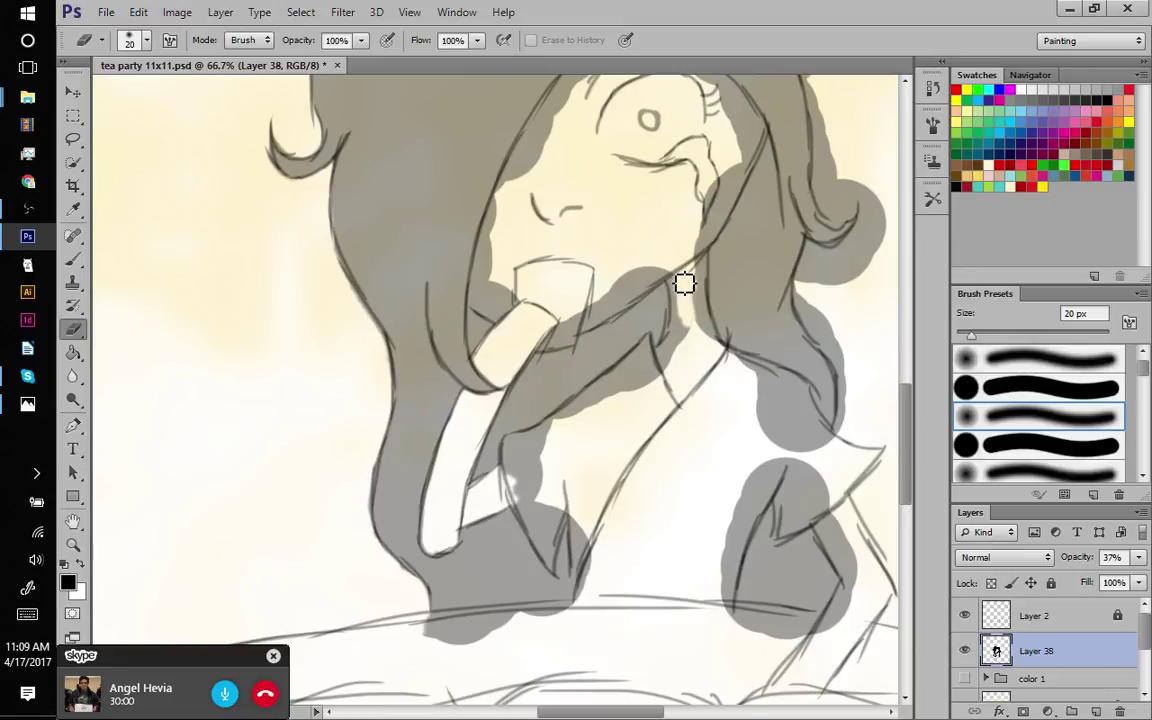
pyautogui.moveTo(682, 312)
pyautogui.mouseDown()
pyautogui.moveTo(705, 352)
pyautogui.moveTo(689, 332)
pyautogui.moveTo(674, 373)
pyautogui.moveTo(683, 330)
pyautogui.moveTo(708, 328)
pyautogui.moveTo(691, 414)
pyautogui.moveTo(688, 385)
pyautogui.moveTo(666, 389)
pyautogui.moveTo(671, 366)
pyautogui.moveTo(655, 380)
pyautogui.moveTo(655, 346)
pyautogui.moveTo(648, 394)
pyautogui.moveTo(625, 423)
pyautogui.moveTo(647, 393)
pyautogui.moveTo(600, 423)
pyautogui.moveTo(646, 356)
pyautogui.moveTo(568, 429)
pyautogui.moveTo(590, 415)
pyautogui.moveTo(586, 429)
pyautogui.moveTo(612, 463)
pyautogui.moveTo(622, 438)
pyautogui.moveTo(570, 458)
pyautogui.moveTo(571, 426)
pyautogui.moveTo(515, 453)
pyautogui.moveTo(530, 505)
pyautogui.moveTo(530, 468)
pyautogui.moveTo(535, 496)
pyautogui.moveTo(550, 498)
pyautogui.moveTo(550, 512)
pyautogui.moveTo(530, 489)
pyautogui.moveTo(535, 507)
pyautogui.moveTo(523, 496)
pyautogui.moveTo(553, 565)
pyautogui.moveTo(568, 519)
pyautogui.moveTo(549, 514)
pyautogui.moveTo(599, 530)
pyautogui.moveTo(586, 545)
pyautogui.moveTo(584, 527)
pyautogui.moveTo(598, 585)
pyautogui.mouseUp()
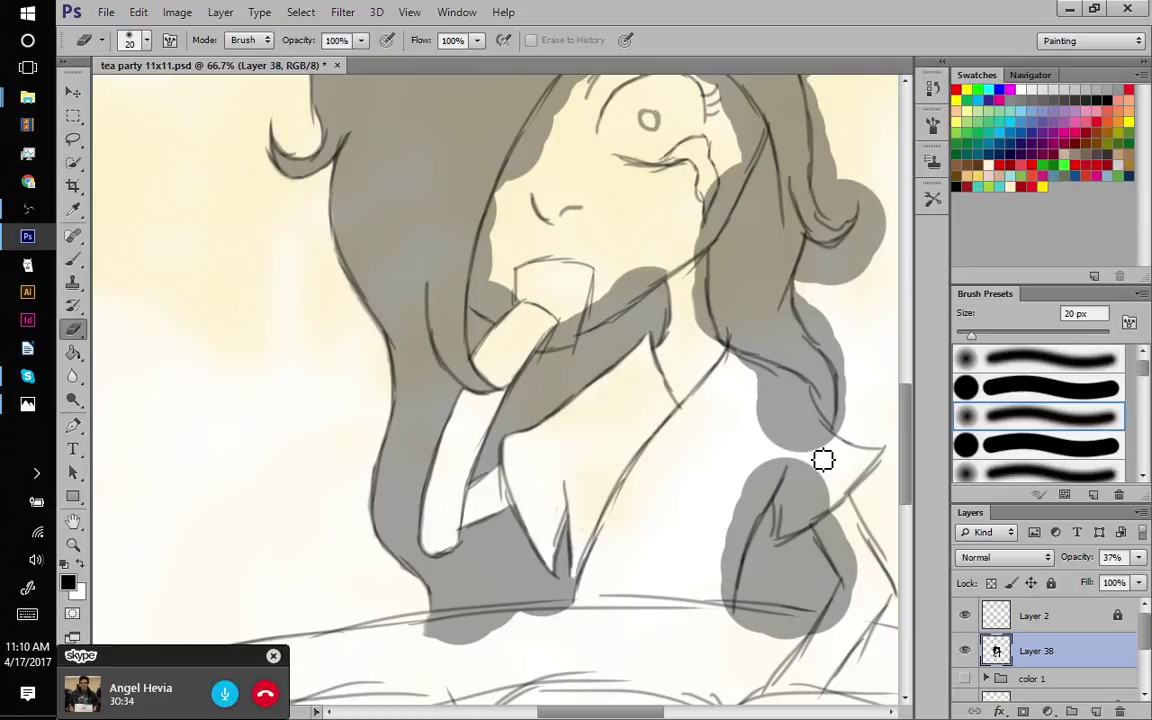
# - Erase the overflow from the shirt's right side, right sleeve, arm and table, leaving the hair in the gaps behind the body
pyautogui.moveTo(787, 462)
pyautogui.mouseDown()
pyautogui.moveTo(779, 491)
pyautogui.moveTo(794, 471)
pyautogui.moveTo(754, 537)
pyautogui.mouseUp()
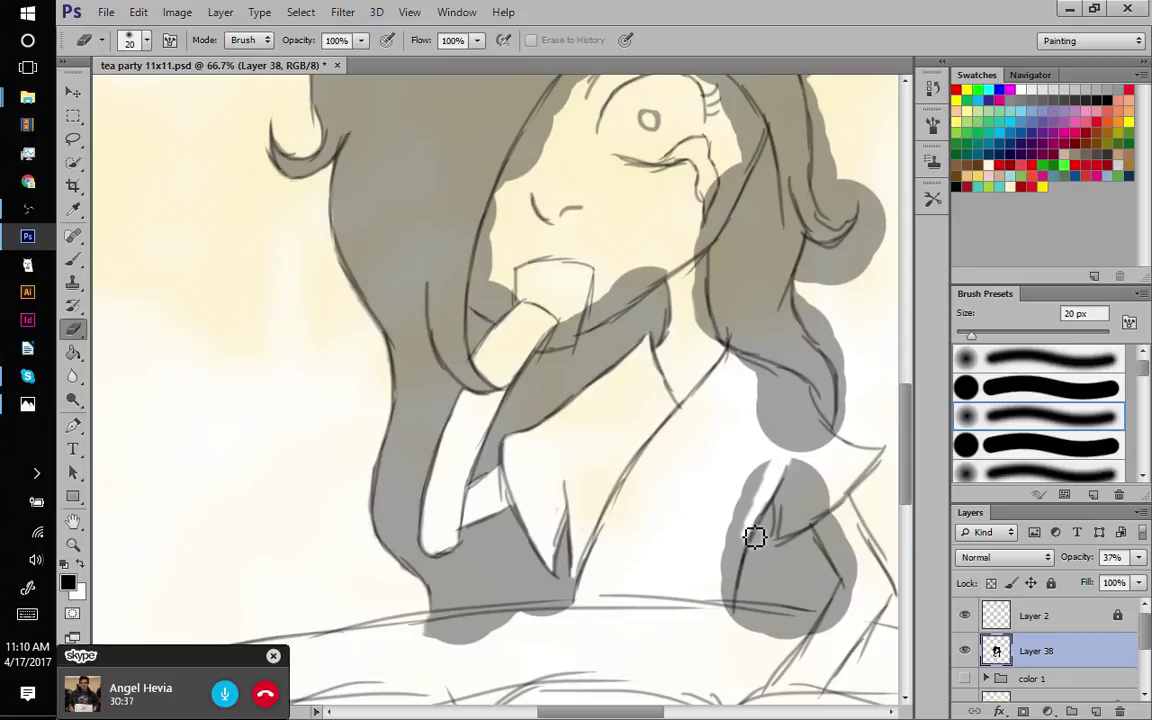
pyautogui.moveTo(755, 537)
pyautogui.mouseDown()
pyautogui.moveTo(733, 612)
pyautogui.moveTo(743, 581)
pyautogui.mouseUp()
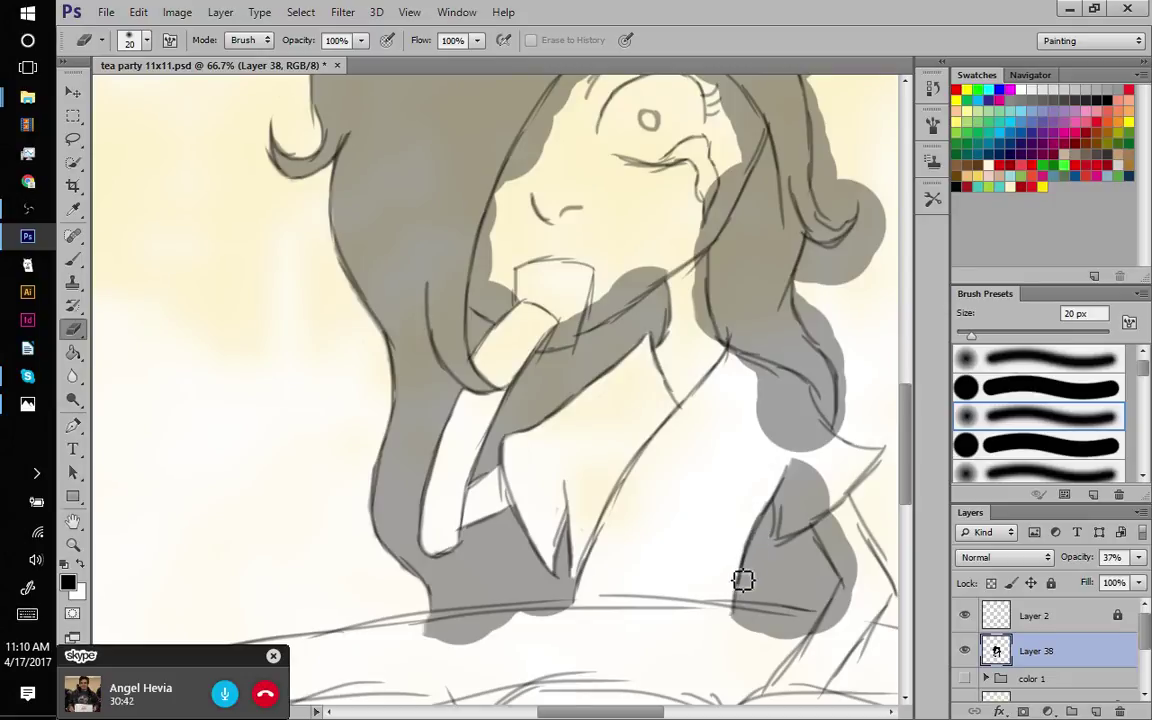
pyautogui.moveTo(797, 463)
pyautogui.mouseDown()
pyautogui.moveTo(807, 476)
pyautogui.moveTo(791, 522)
pyautogui.mouseUp()
pyautogui.moveTo(790, 518); pyautogui.dragTo(834, 522)
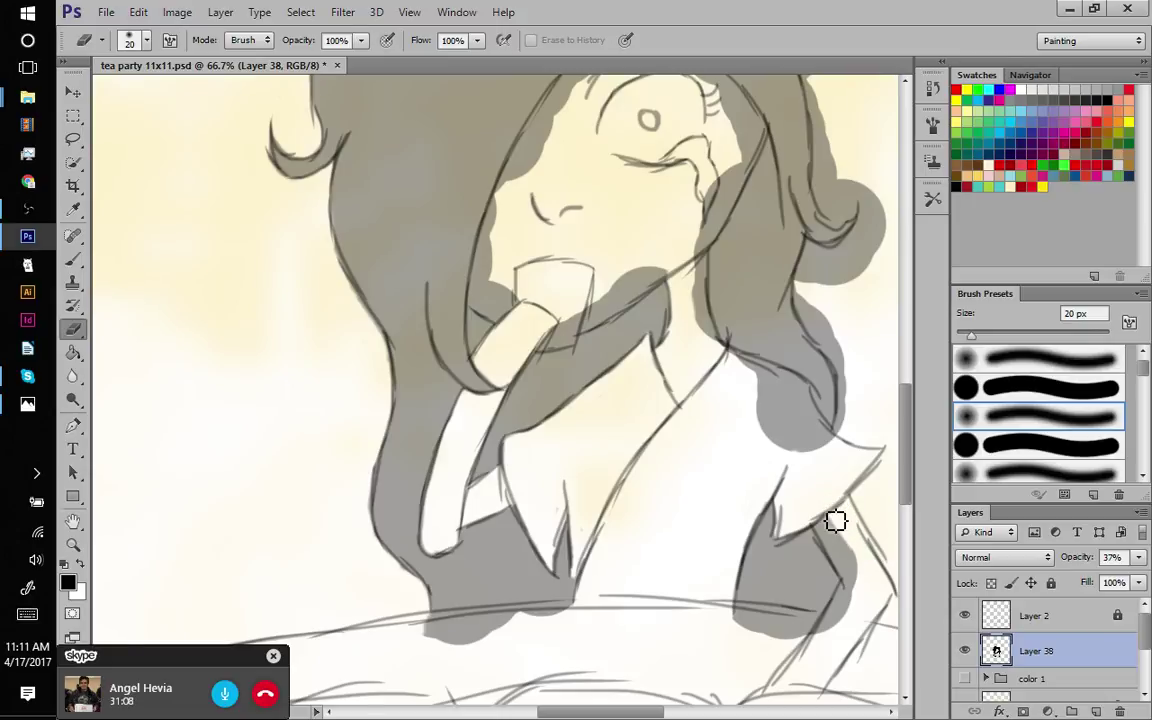
pyautogui.moveTo(835, 521)
pyautogui.mouseDown()
pyautogui.moveTo(859, 585)
pyautogui.moveTo(860, 559)
pyautogui.moveTo(872, 602)
pyautogui.mouseUp()
pyautogui.moveTo(838, 593)
pyautogui.mouseDown()
pyautogui.moveTo(833, 648)
pyautogui.moveTo(774, 641)
pyautogui.moveTo(741, 622)
pyautogui.moveTo(840, 632)
pyautogui.moveTo(745, 622)
pyautogui.mouseUp()
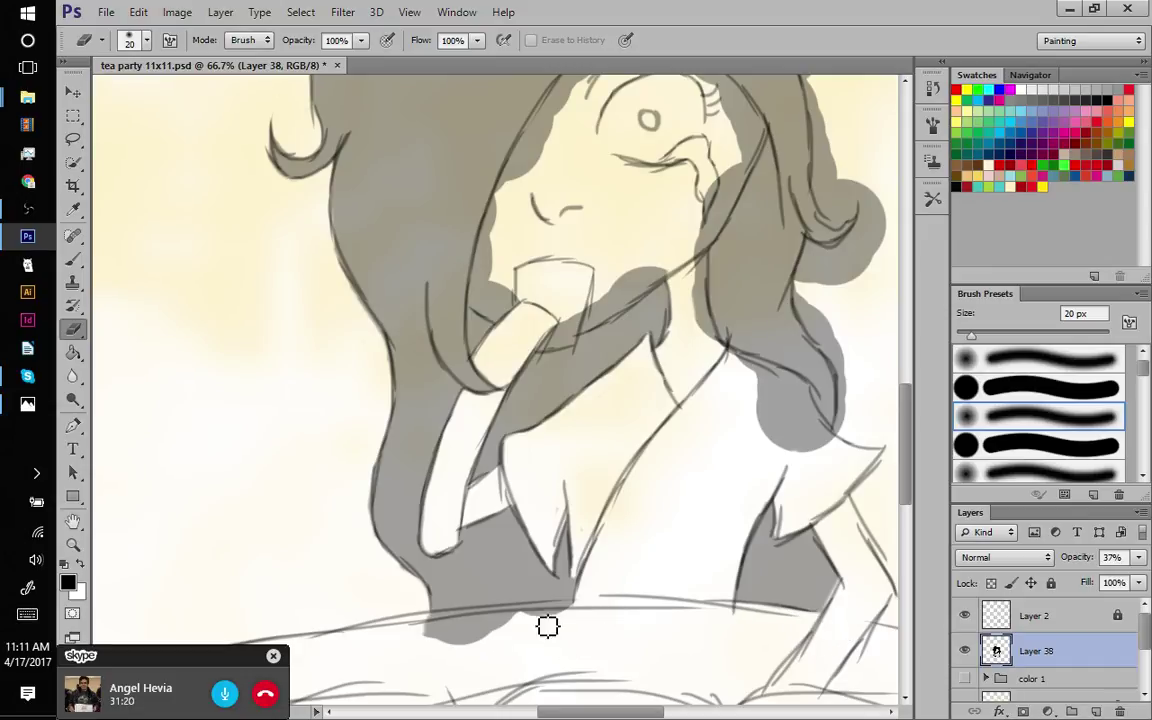
pyautogui.moveTo(547, 626)
pyautogui.mouseDown()
pyautogui.moveTo(453, 645)
pyautogui.moveTo(519, 648)
pyautogui.moveTo(428, 659)
pyautogui.moveTo(455, 659)
pyautogui.moveTo(507, 639)
pyautogui.moveTo(423, 645)
pyautogui.moveTo(522, 630)
pyautogui.mouseUp()
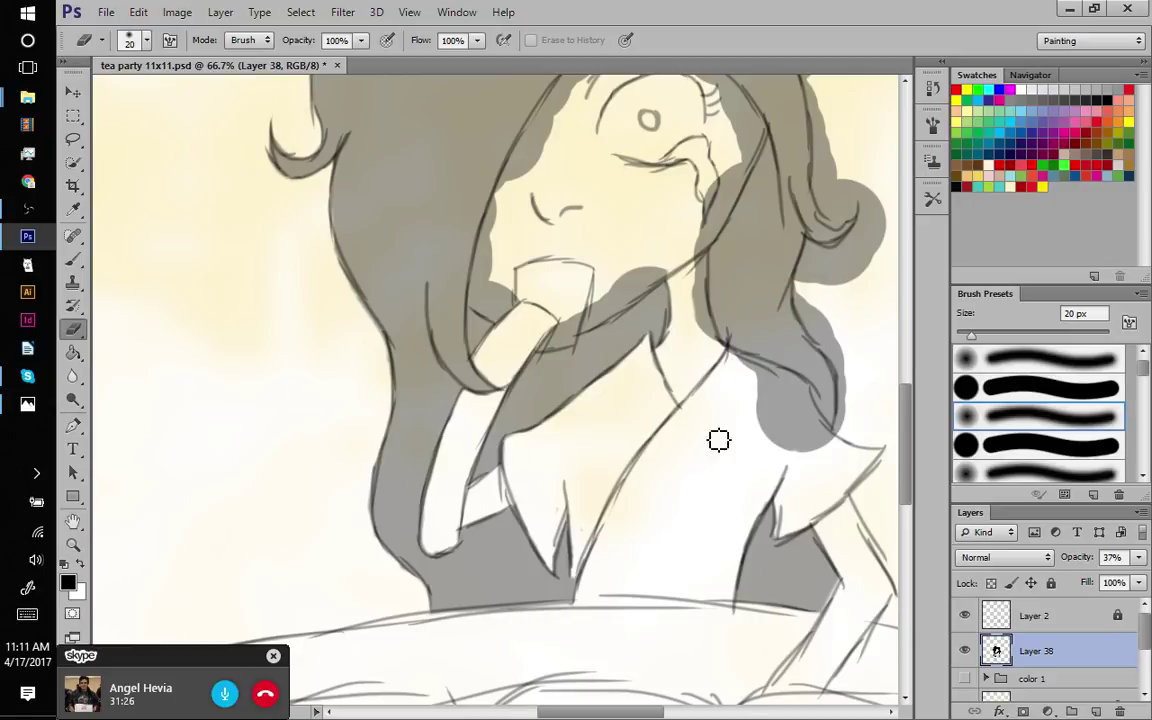
# - Erase the hair colour spilling over the cheek edge, jaw, chin, neck and the shirt's right shoulder, following the sketch lines
pyautogui.moveTo(765, 148)
pyautogui.mouseDown()
pyautogui.moveTo(742, 205)
pyautogui.moveTo(745, 194)
pyautogui.moveTo(721, 227)
pyautogui.moveTo(746, 165)
pyautogui.moveTo(708, 224)
pyautogui.moveTo(707, 251)
pyautogui.moveTo(732, 220)
pyautogui.moveTo(705, 270)
pyautogui.moveTo(712, 331)
pyautogui.mouseUp()
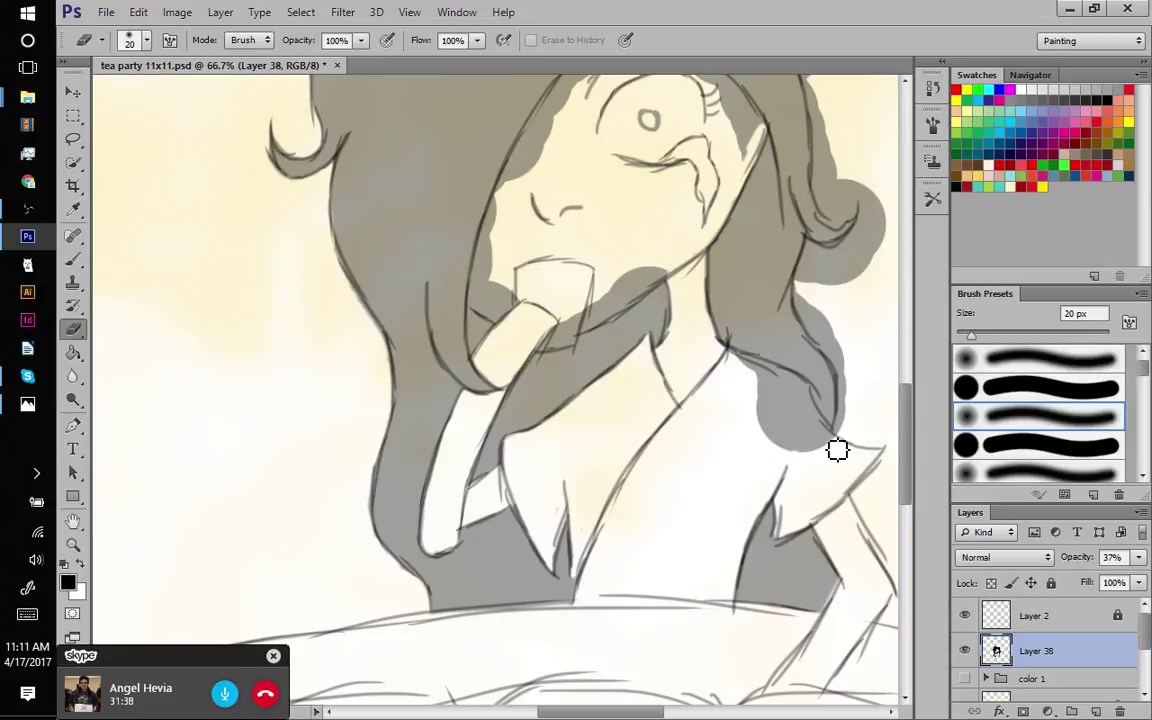
pyautogui.moveTo(837, 450)
pyautogui.mouseDown()
pyautogui.moveTo(810, 392)
pyautogui.moveTo(816, 415)
pyautogui.moveTo(744, 368)
pyautogui.moveTo(804, 391)
pyautogui.moveTo(780, 389)
pyautogui.moveTo(777, 424)
pyautogui.moveTo(775, 389)
pyautogui.moveTo(806, 438)
pyautogui.moveTo(796, 395)
pyautogui.moveTo(809, 403)
pyautogui.moveTo(842, 465)
pyautogui.moveTo(798, 422)
pyautogui.moveTo(803, 453)
pyautogui.moveTo(775, 427)
pyautogui.moveTo(802, 452)
pyautogui.mouseUp()
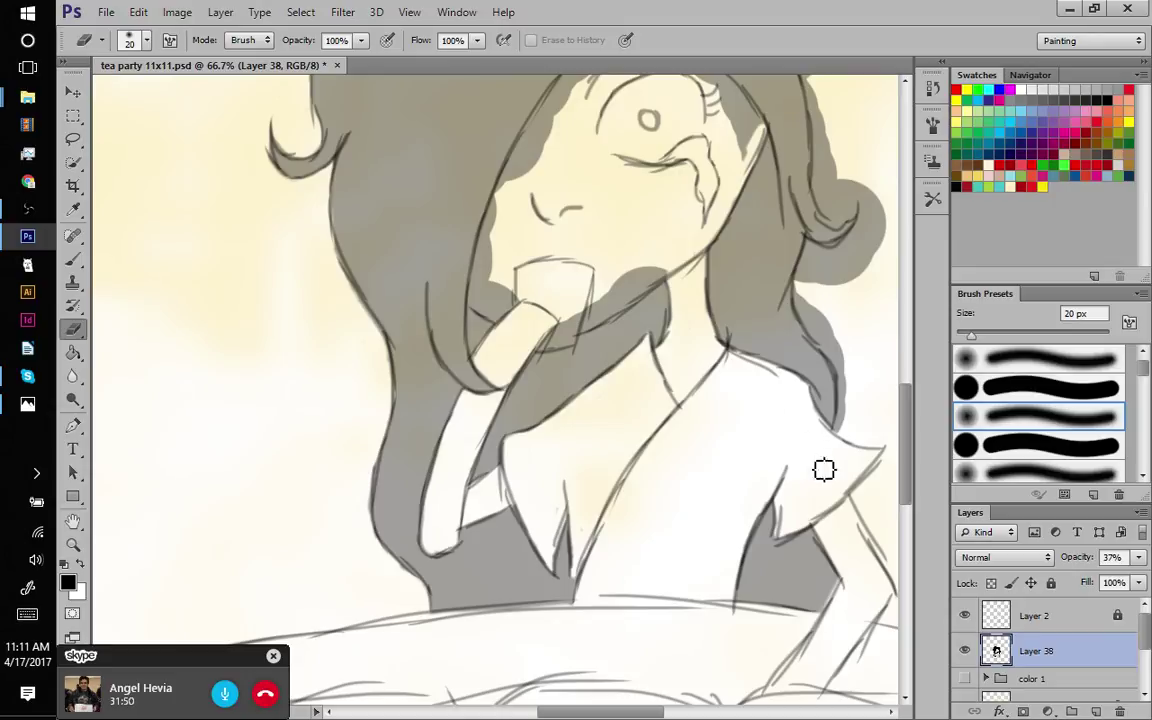
pyautogui.moveTo(679, 231)
pyautogui.mouseDown()
pyautogui.moveTo(694, 278)
pyautogui.moveTo(692, 375)
pyautogui.mouseUp()
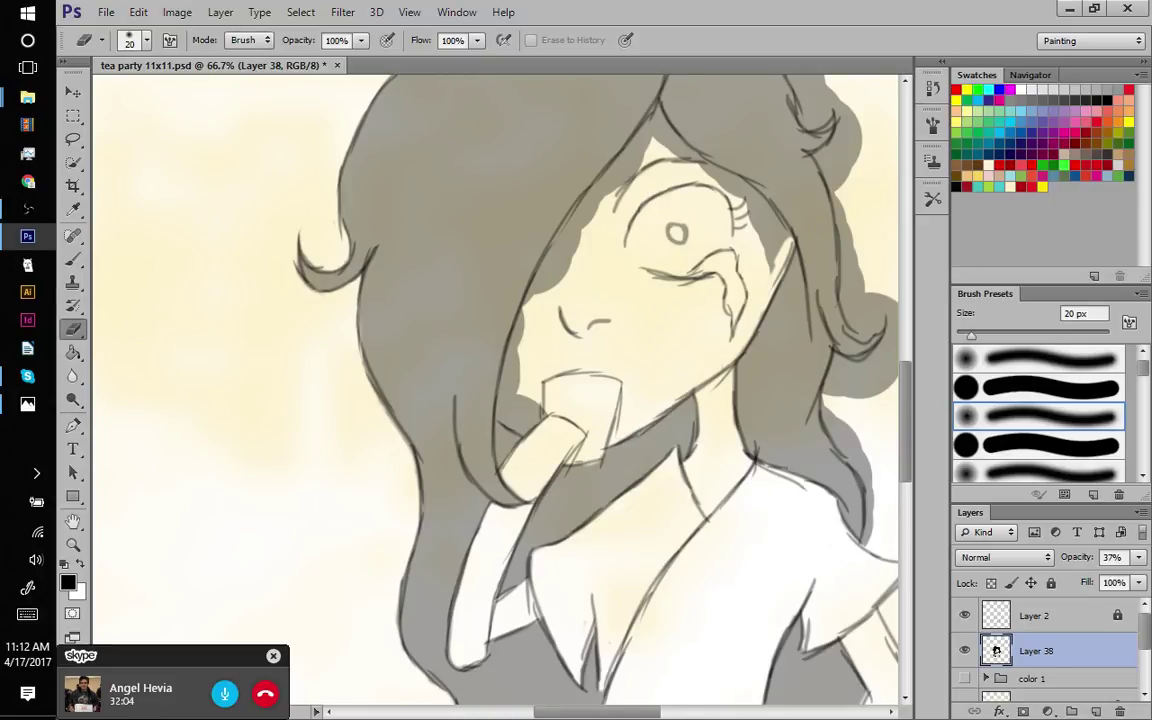
# - Erase the hair colour inside the face along the long fringe, the forehead peak and the temple beside the eyelashes
pyautogui.moveTo(652, 167)
pyautogui.mouseDown()
pyautogui.moveTo(605, 215)
pyautogui.moveTo(627, 176)
pyautogui.moveTo(598, 205)
pyautogui.moveTo(580, 236)
pyautogui.moveTo(607, 207)
pyautogui.moveTo(578, 273)
pyautogui.moveTo(597, 243)
pyautogui.moveTo(554, 301)
pyautogui.moveTo(588, 237)
pyautogui.moveTo(560, 270)
pyautogui.moveTo(572, 239)
pyautogui.moveTo(561, 253)
pyautogui.moveTo(509, 401)
pyautogui.moveTo(509, 389)
pyautogui.moveTo(533, 344)
pyautogui.moveTo(522, 400)
pyautogui.moveTo(533, 357)
pyautogui.moveTo(530, 399)
pyautogui.moveTo(554, 427)
pyautogui.moveTo(536, 421)
pyautogui.moveTo(542, 401)
pyautogui.moveTo(546, 422)
pyautogui.moveTo(530, 420)
pyautogui.moveTo(539, 429)
pyautogui.moveTo(514, 415)
pyautogui.moveTo(508, 424)
pyautogui.moveTo(544, 446)
pyautogui.mouseUp()
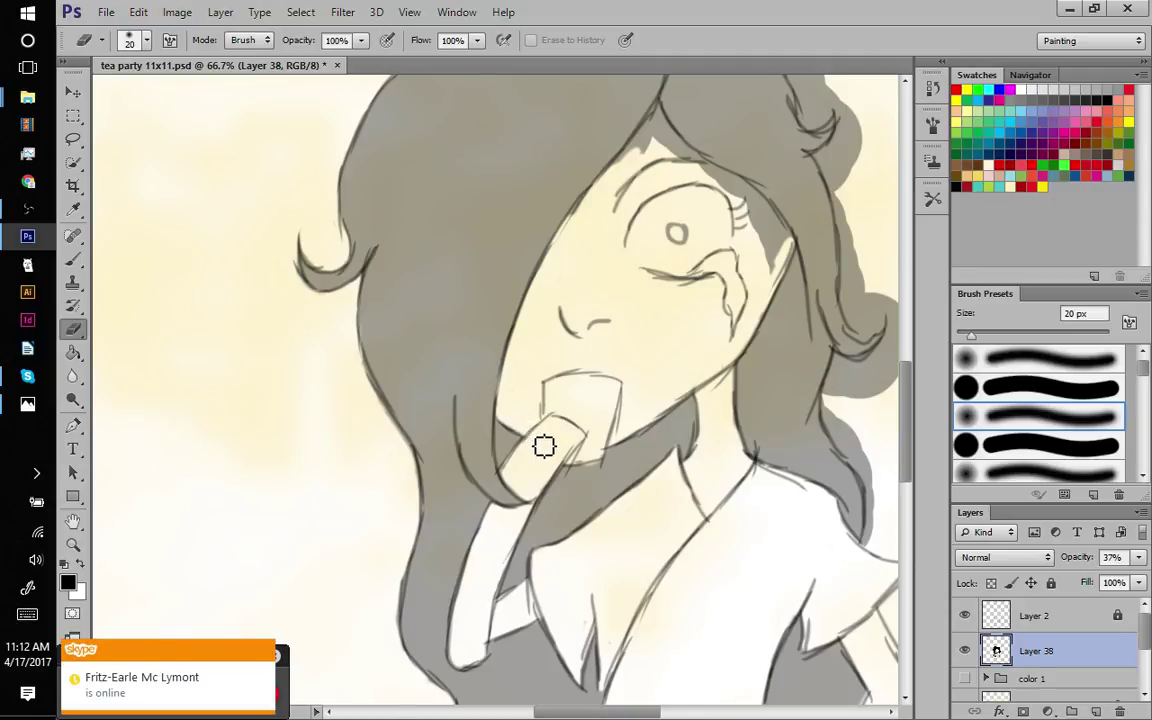
pyautogui.moveTo(659, 277)
pyautogui.mouseDown()
pyautogui.moveTo(621, 395)
pyautogui.moveTo(621, 362)
pyautogui.mouseUp()
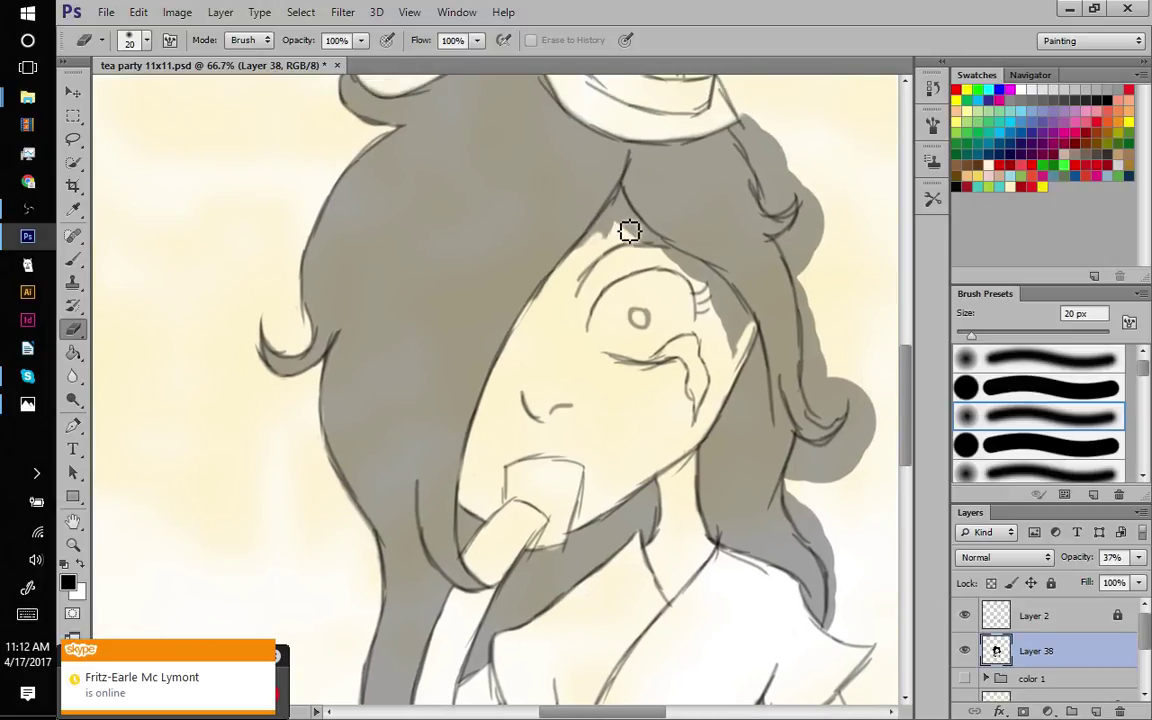
pyautogui.moveTo(615, 229)
pyautogui.mouseDown()
pyautogui.moveTo(621, 217)
pyautogui.moveTo(612, 254)
pyautogui.moveTo(643, 257)
pyautogui.moveTo(617, 241)
pyautogui.moveTo(632, 212)
pyautogui.moveTo(651, 249)
pyautogui.moveTo(689, 273)
pyautogui.moveTo(640, 252)
pyautogui.moveTo(722, 292)
pyautogui.moveTo(757, 329)
pyautogui.moveTo(712, 288)
pyautogui.moveTo(733, 345)
pyautogui.moveTo(830, 224)
pyautogui.mouseUp()
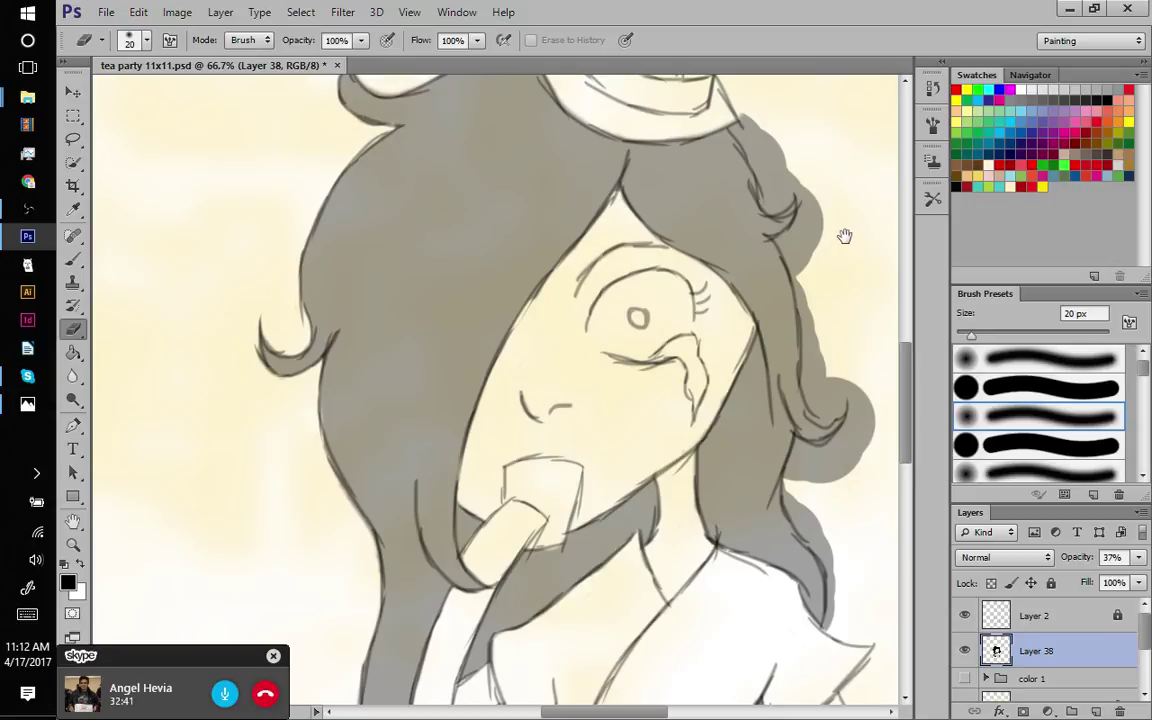
# - Erase the overflow outside the hair's right outline, from the hat brim around both curls down to the shoulder tip
pyautogui.moveTo(844, 235); pyautogui.dragTo(762, 289)
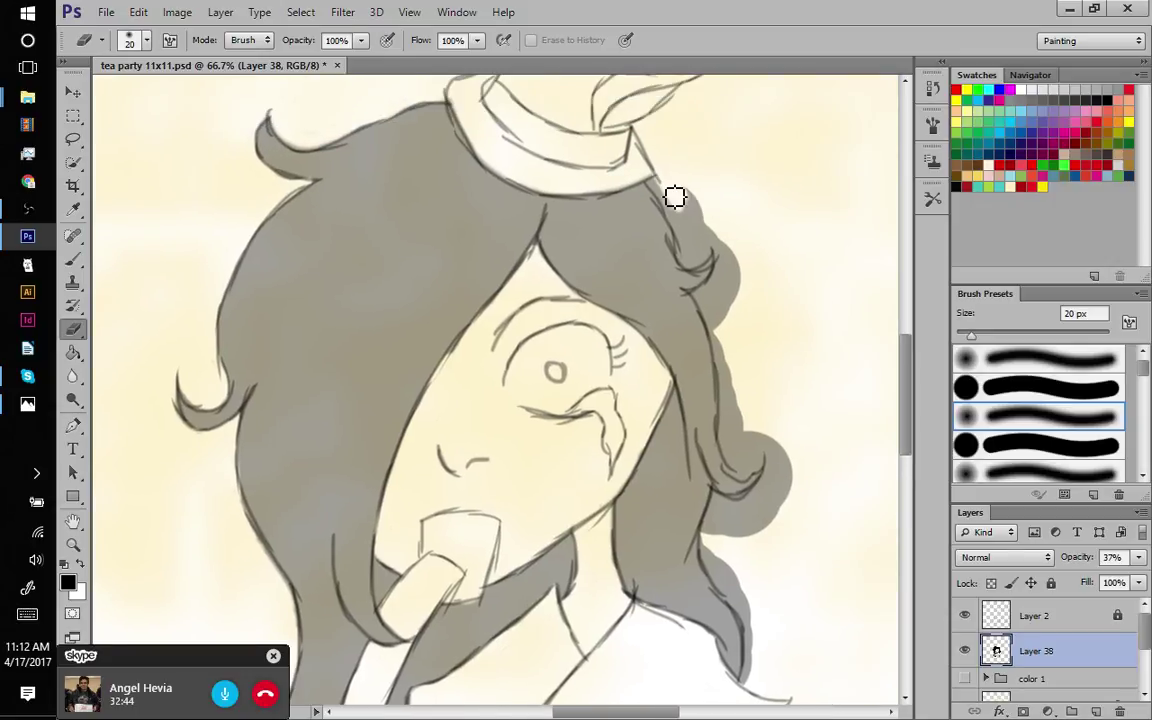
pyautogui.moveTo(675, 208)
pyautogui.mouseDown()
pyautogui.moveTo(692, 268)
pyautogui.moveTo(706, 265)
pyautogui.moveTo(695, 271)
pyautogui.moveTo(726, 240)
pyautogui.moveTo(707, 260)
pyautogui.moveTo(709, 207)
pyautogui.moveTo(693, 216)
pyautogui.moveTo(695, 250)
pyautogui.moveTo(696, 233)
pyautogui.moveTo(784, 292)
pyautogui.moveTo(733, 240)
pyautogui.moveTo(743, 297)
pyautogui.mouseUp()
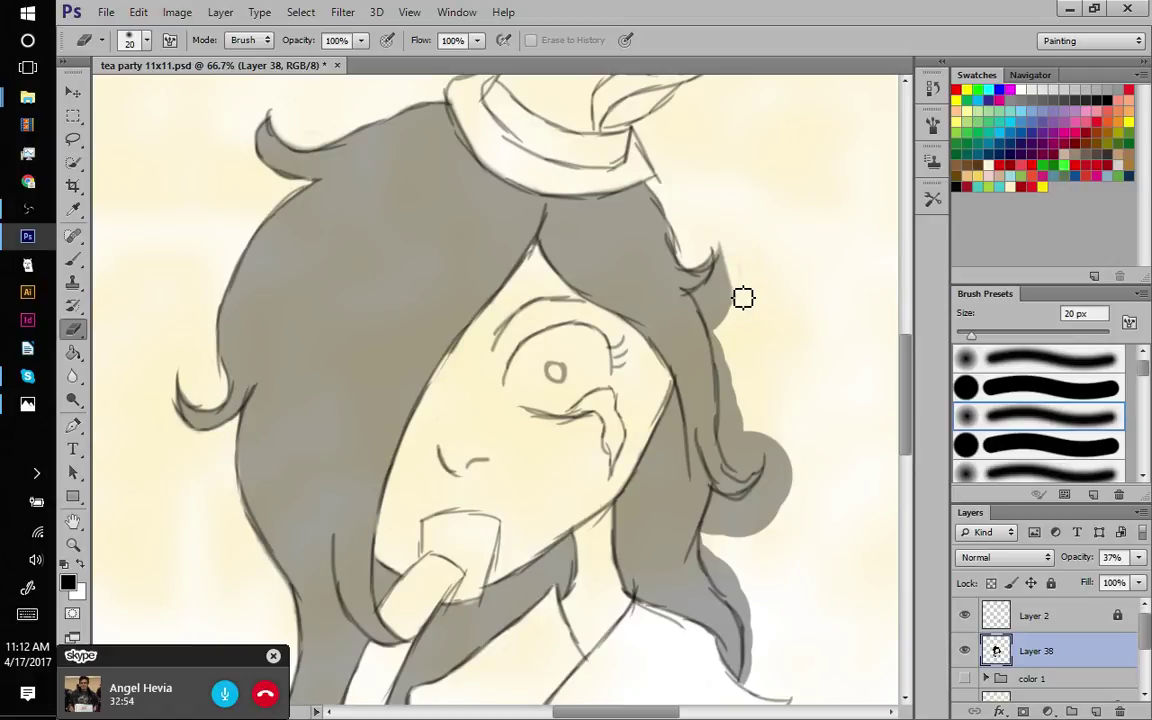
pyautogui.moveTo(745, 298)
pyautogui.mouseDown()
pyautogui.moveTo(714, 307)
pyautogui.moveTo(725, 282)
pyautogui.moveTo(715, 303)
pyautogui.moveTo(703, 301)
pyautogui.moveTo(723, 346)
pyautogui.moveTo(717, 312)
pyautogui.moveTo(728, 331)
pyautogui.moveTo(727, 316)
pyautogui.moveTo(705, 303)
pyautogui.moveTo(732, 351)
pyautogui.moveTo(735, 395)
pyautogui.moveTo(726, 338)
pyautogui.moveTo(733, 431)
pyautogui.mouseUp()
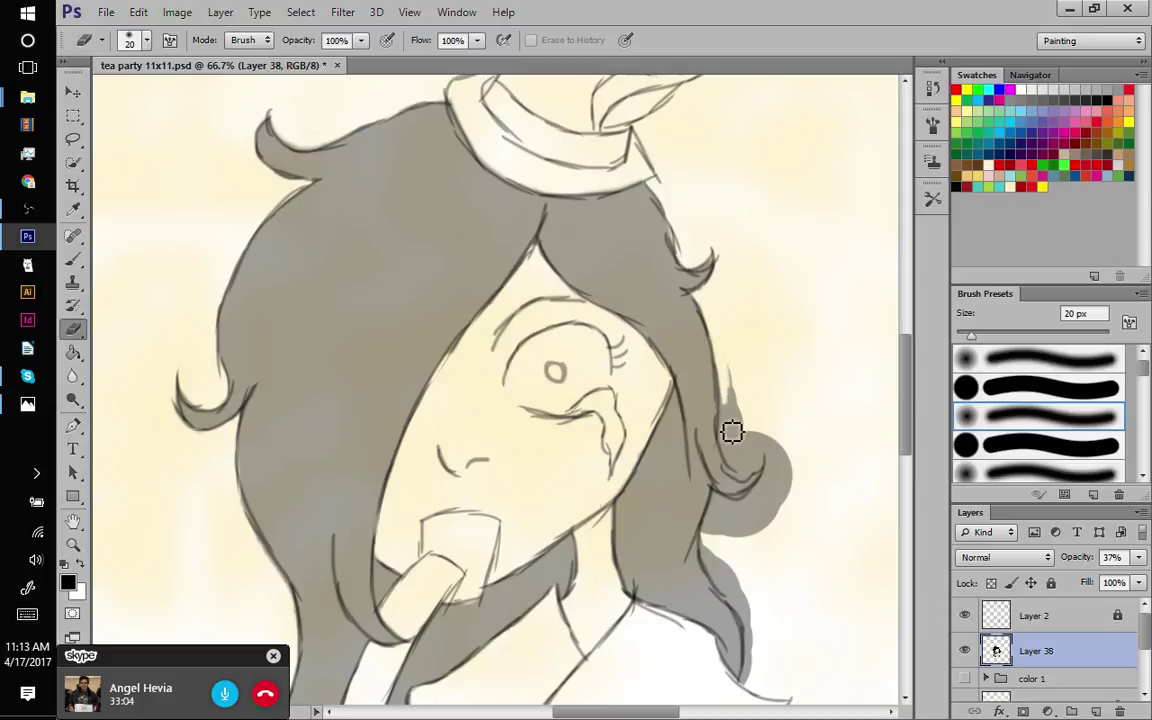
pyautogui.moveTo(748, 369)
pyautogui.mouseDown()
pyautogui.moveTo(740, 476)
pyautogui.moveTo(753, 483)
pyautogui.moveTo(748, 417)
pyautogui.moveTo(761, 437)
pyautogui.moveTo(753, 463)
pyautogui.moveTo(787, 449)
pyautogui.moveTo(778, 485)
pyautogui.moveTo(792, 471)
pyautogui.moveTo(802, 511)
pyautogui.mouseUp()
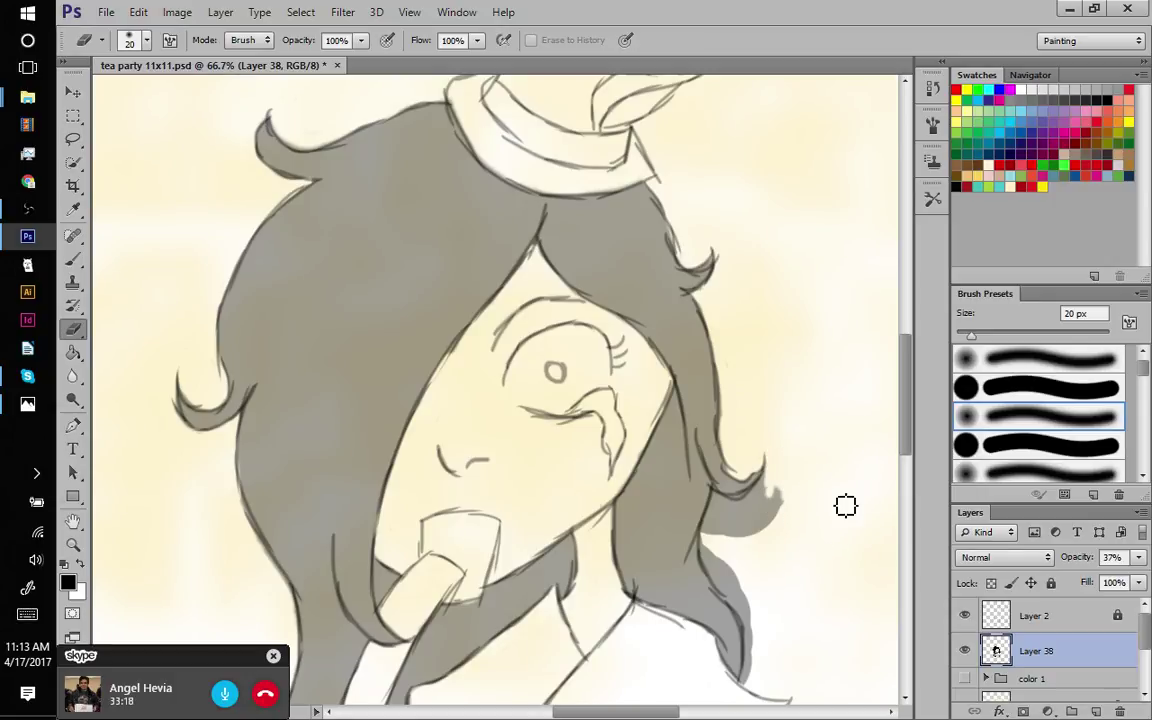
pyautogui.moveTo(785, 488); pyautogui.dragTo(773, 540)
pyautogui.moveTo(784, 496)
pyautogui.mouseDown()
pyautogui.moveTo(760, 522)
pyautogui.moveTo(770, 505)
pyautogui.moveTo(738, 517)
pyautogui.moveTo(720, 509)
pyautogui.moveTo(717, 550)
pyautogui.moveTo(731, 527)
pyautogui.moveTo(733, 545)
pyautogui.moveTo(739, 517)
pyautogui.moveTo(758, 535)
pyautogui.moveTo(742, 538)
pyautogui.moveTo(759, 545)
pyautogui.moveTo(724, 556)
pyautogui.moveTo(726, 580)
pyautogui.moveTo(715, 553)
pyautogui.moveTo(760, 629)
pyautogui.moveTo(748, 598)
pyautogui.moveTo(759, 647)
pyautogui.mouseUp()
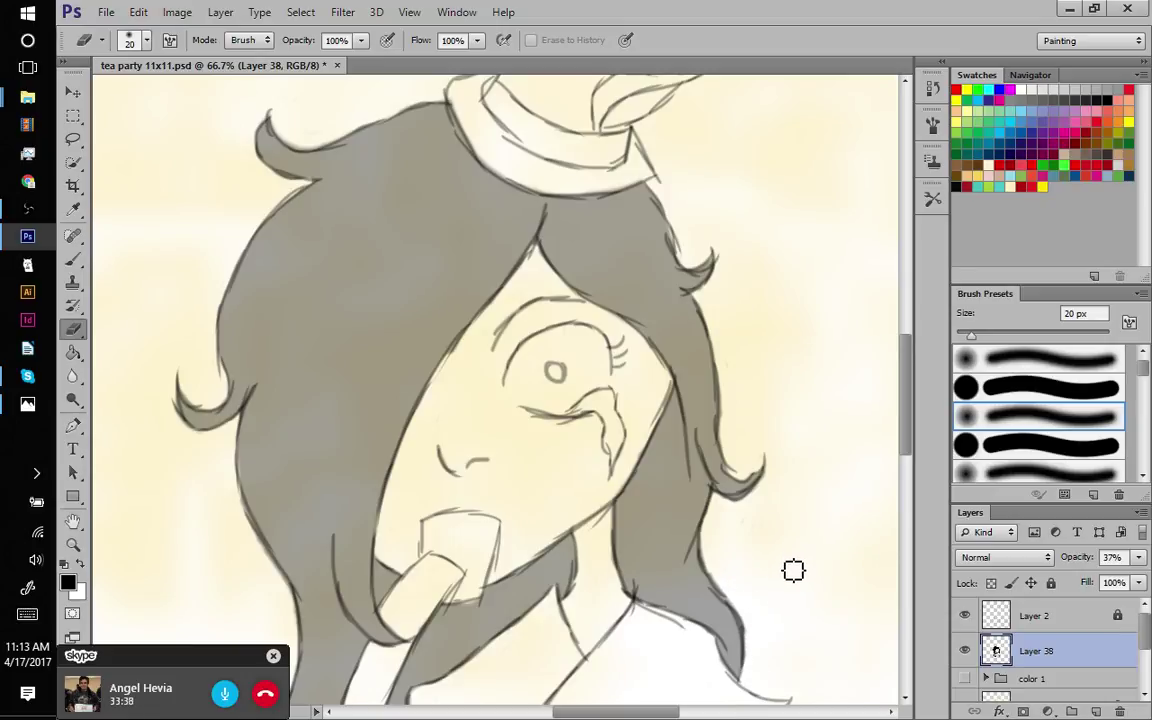
pyautogui.hotkey('ctrl', '0')
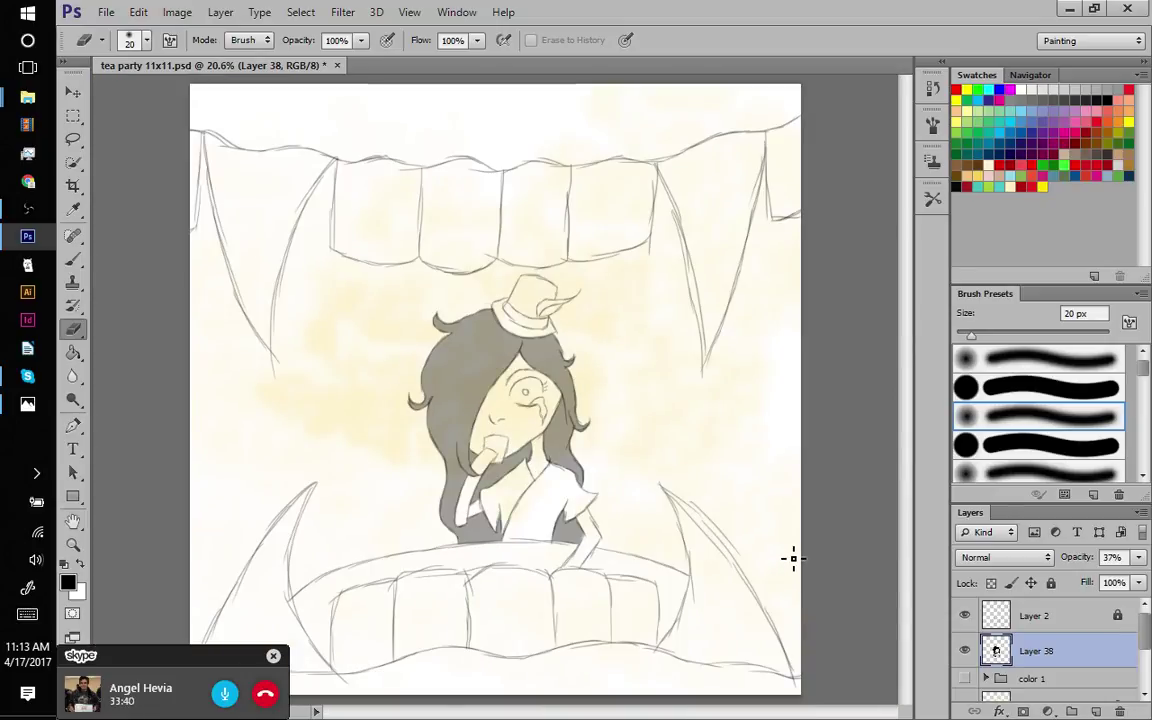